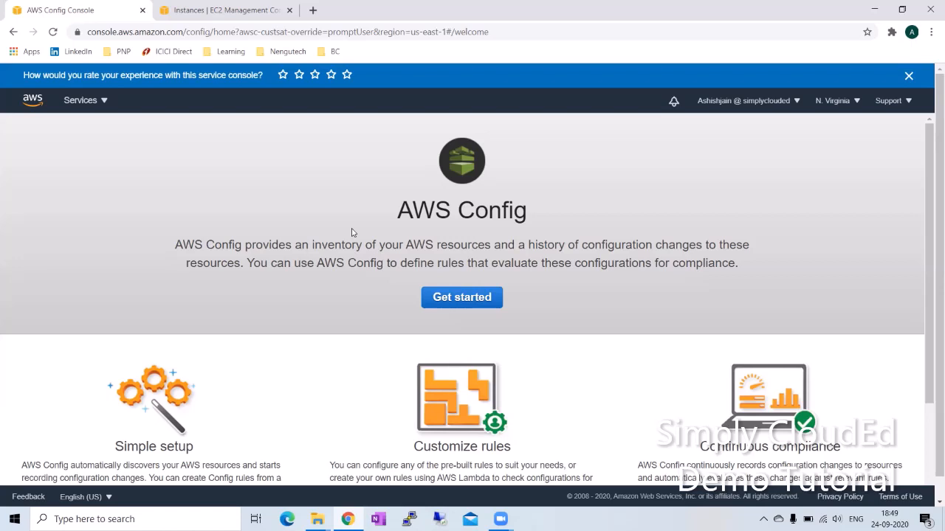
# Begin the AWS Config setup and limit recording to the EC2: Instance resource type instead of all supported resources
pyautogui.click(445, 305)
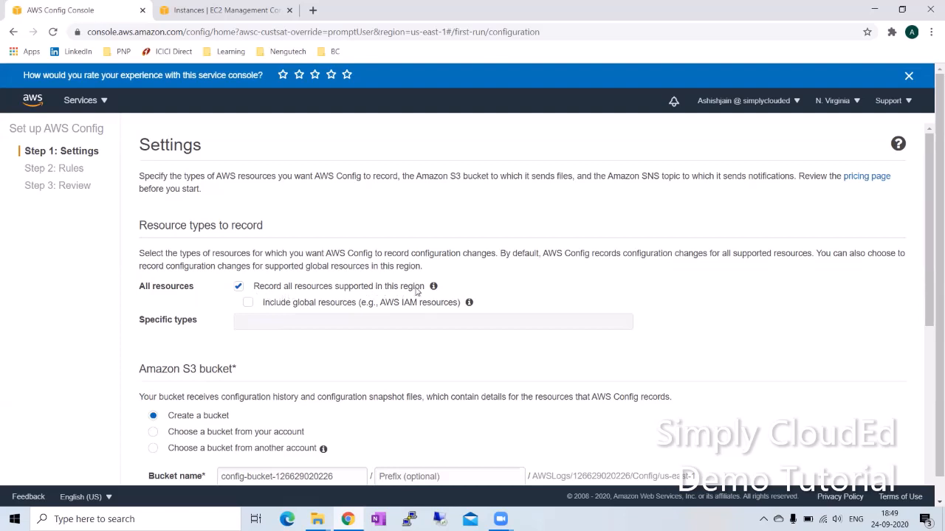
pyautogui.click(238, 287)
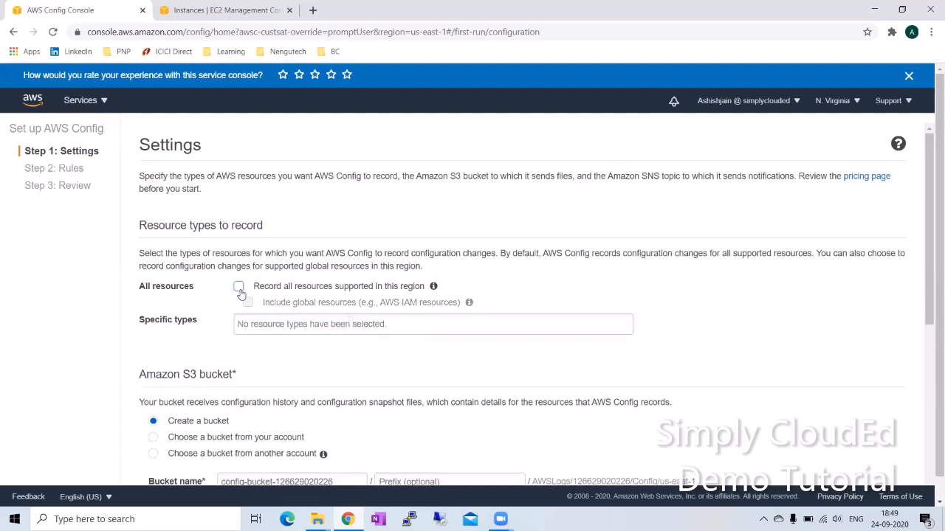
pyautogui.click(261, 328)
pyautogui.write('ec2')
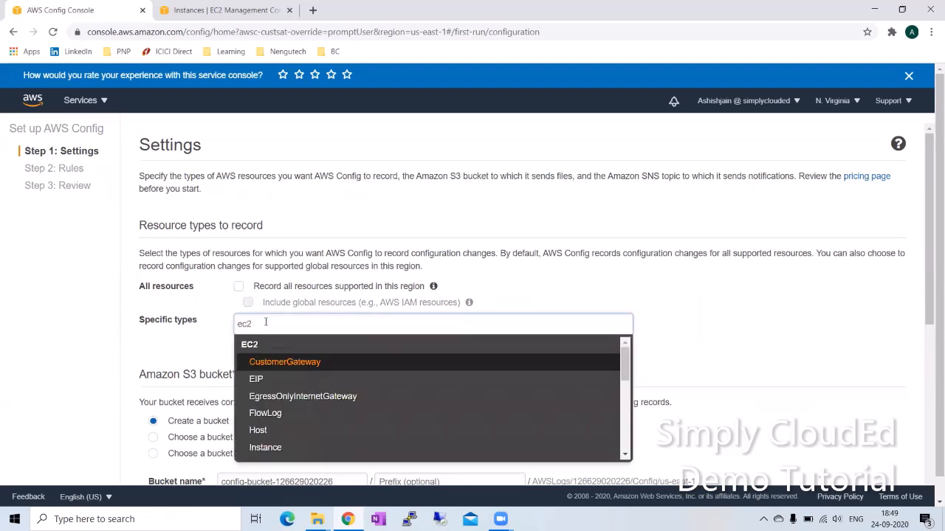
pyautogui.click(271, 451)
pyautogui.click(41, 317)
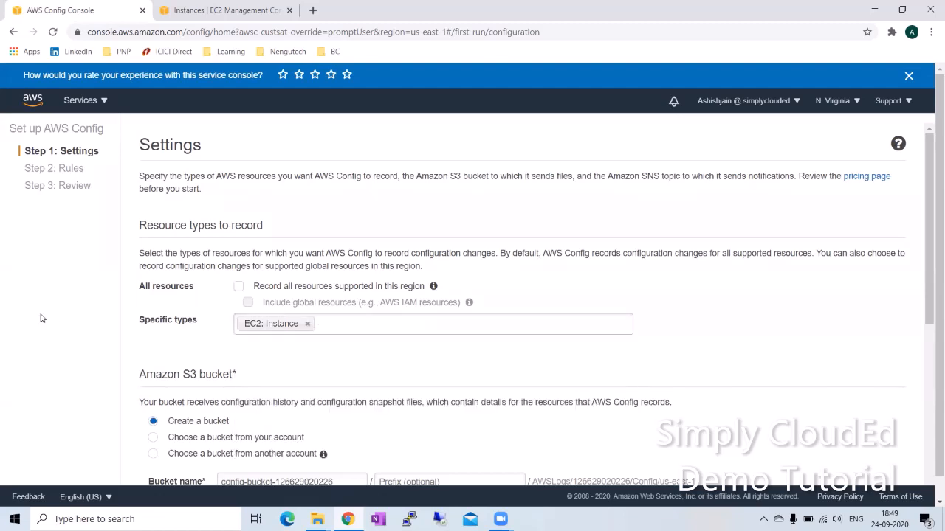
# Deliver the configuration files to an existing S3 bucket from the account, choosing the one whose name starts with config-bucket
pyautogui.scroll(-1, 52, 318)
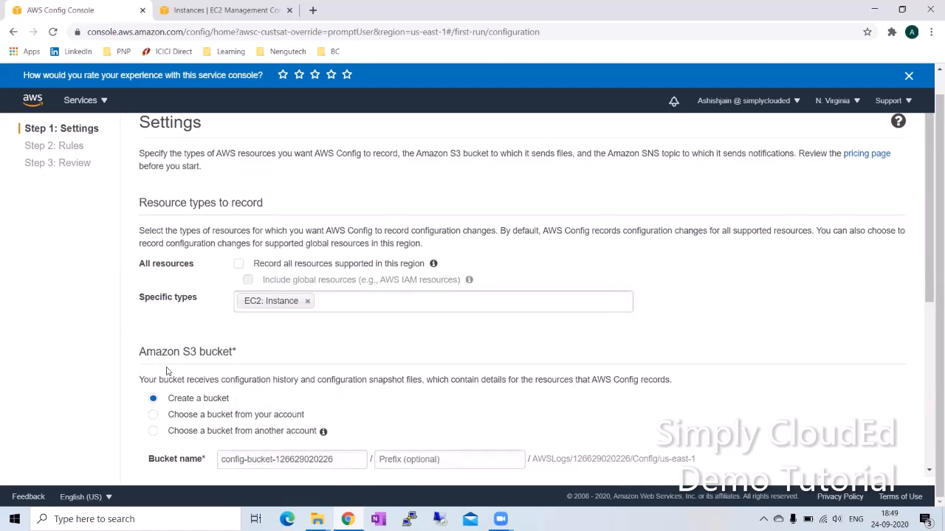
pyautogui.scroll(-3, 167, 371)
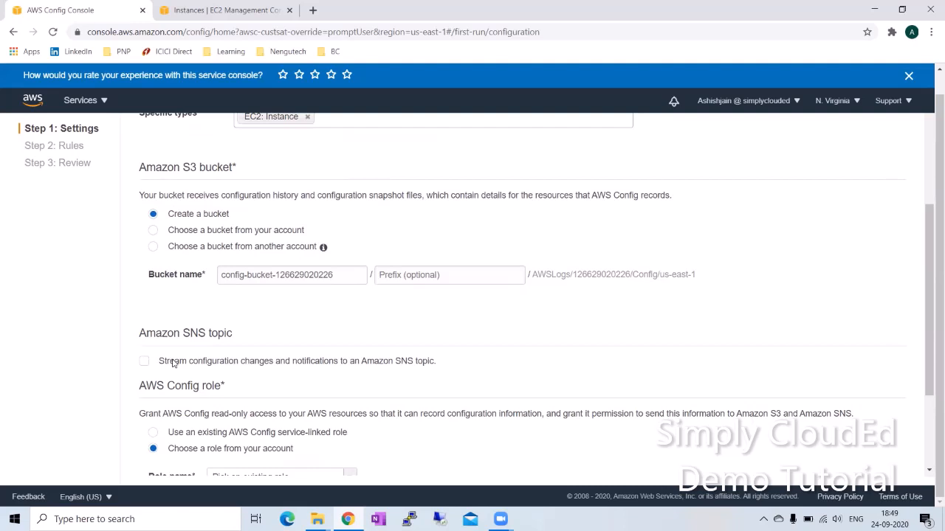
pyautogui.click(153, 232)
pyautogui.click(297, 276)
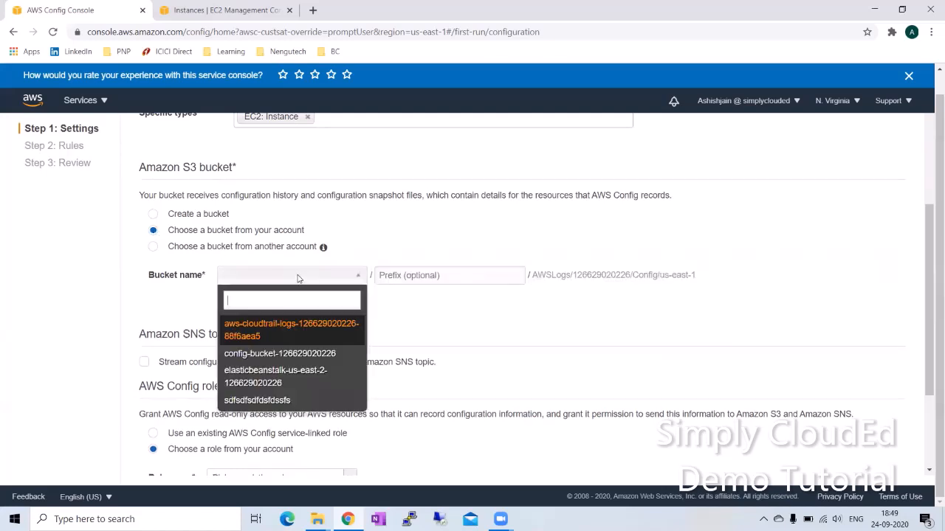
pyautogui.click(263, 355)
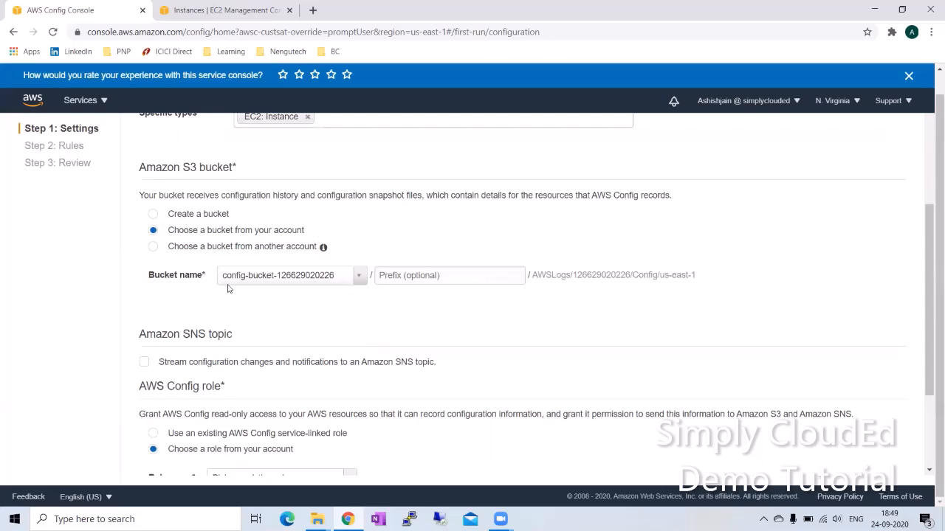
# Use an existing AWS Config service-linked role and proceed to the rules selection
pyautogui.scroll(-3, 220, 257)
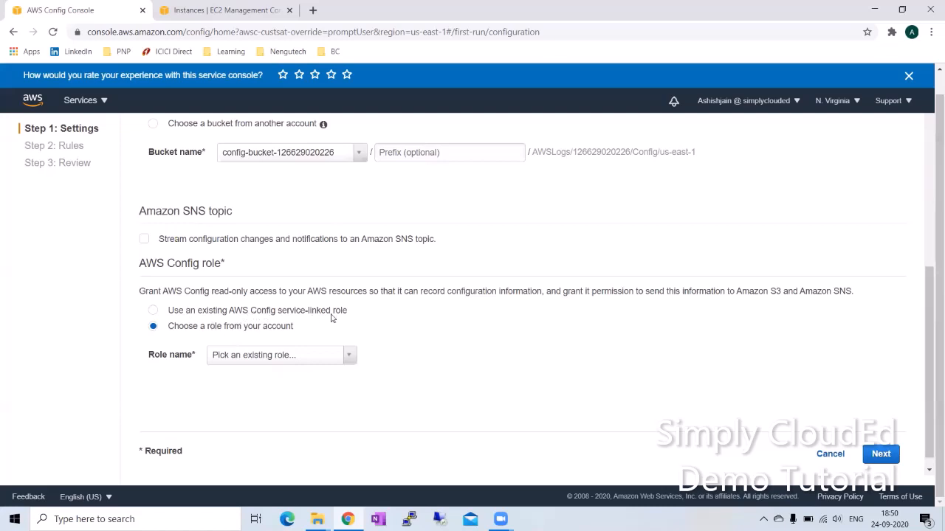
pyautogui.click(152, 313)
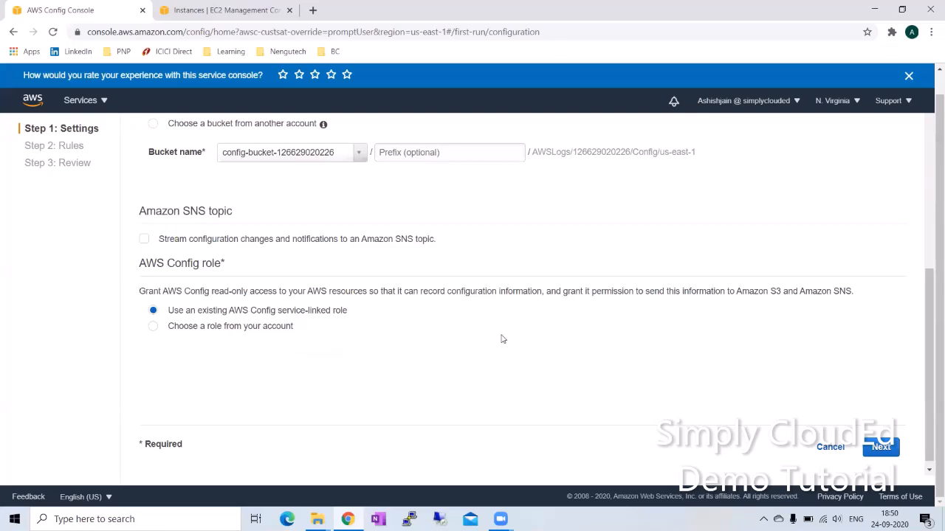
pyautogui.scroll(3, 501, 339)
pyautogui.scroll(-3, 502, 337)
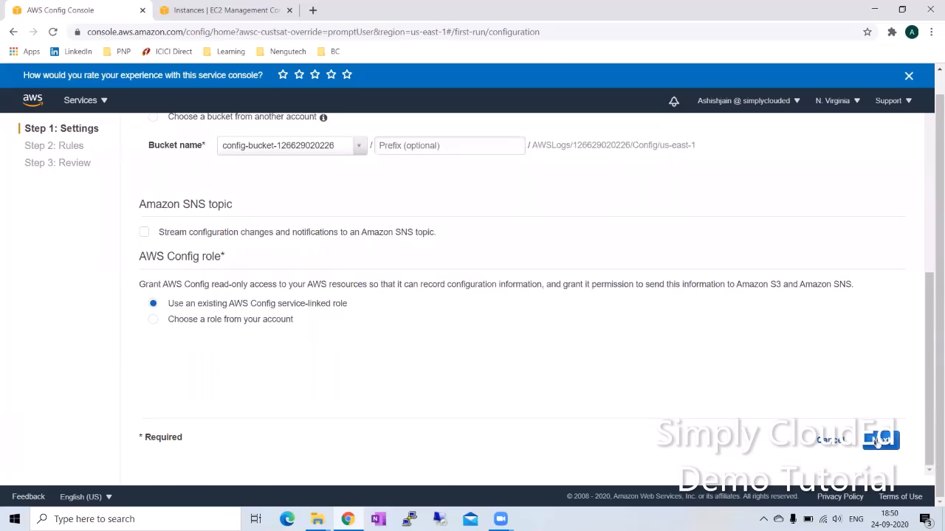
pyautogui.click(879, 440)
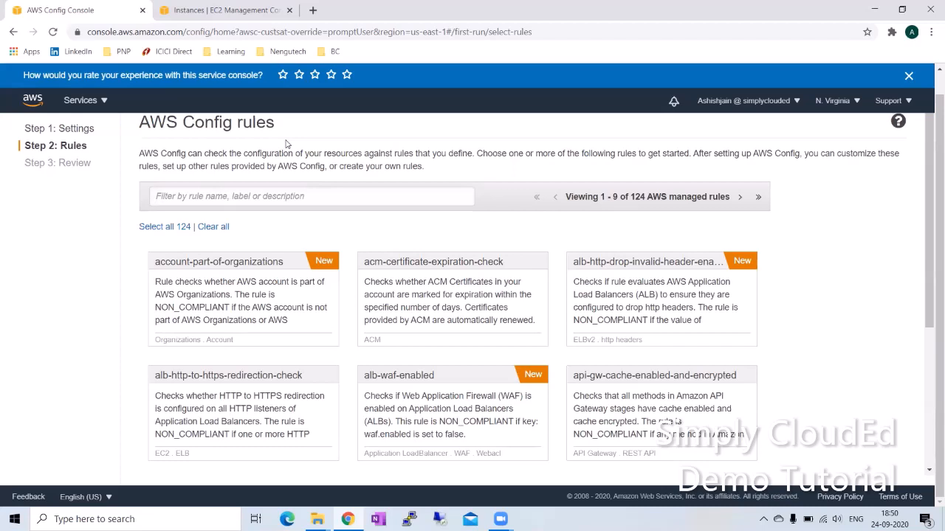
# Filter the managed rules by ec2 and select the ec2-instance-no-public-ip rule
pyautogui.click(214, 196)
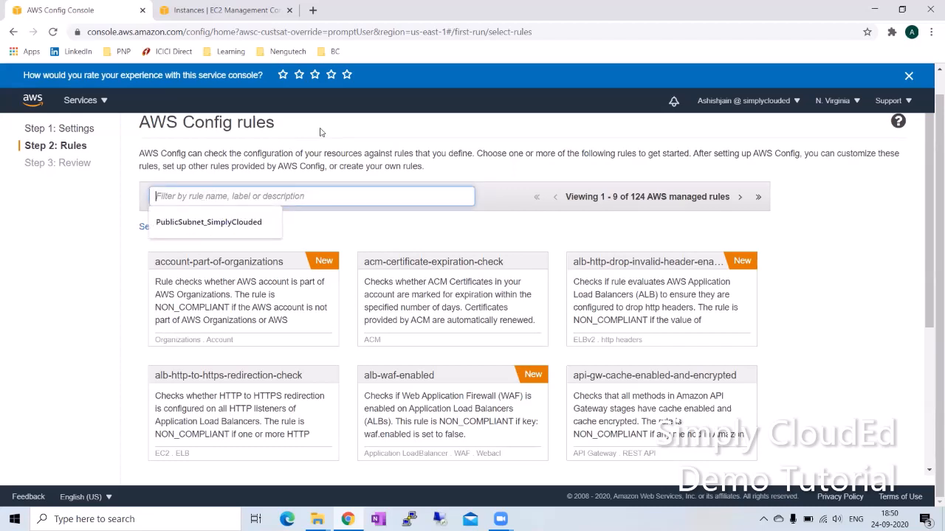
pyautogui.write('ec2')
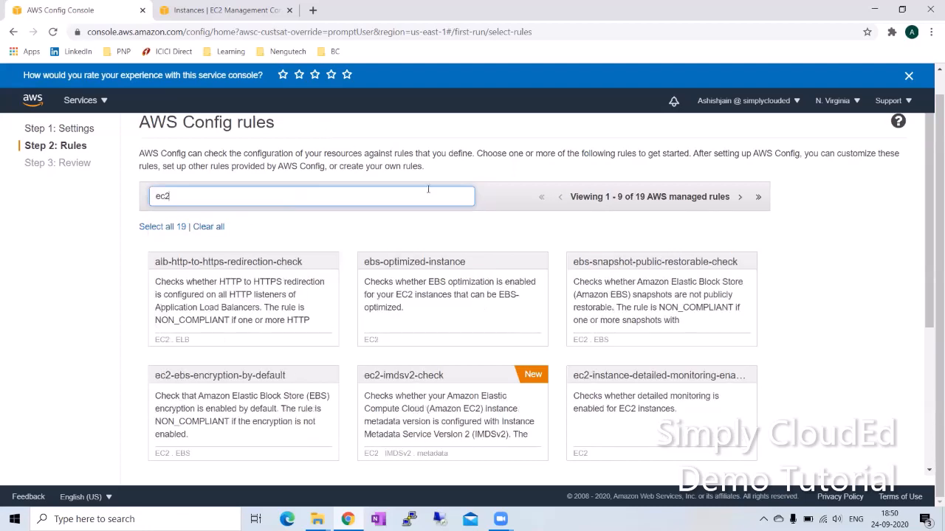
pyautogui.scroll(-2, 428, 191)
pyautogui.scroll(1, 428, 193)
pyautogui.scroll(1, 428, 193)
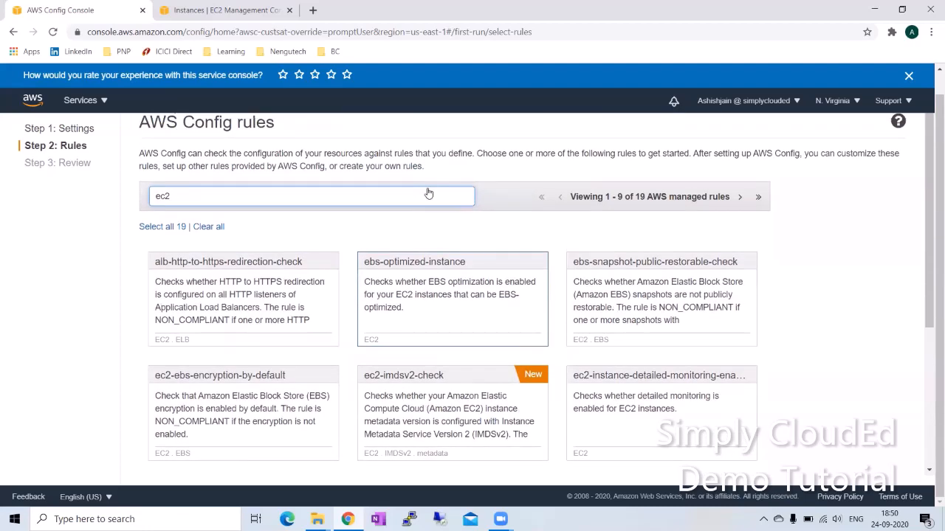
pyautogui.scroll(-3, 428, 191)
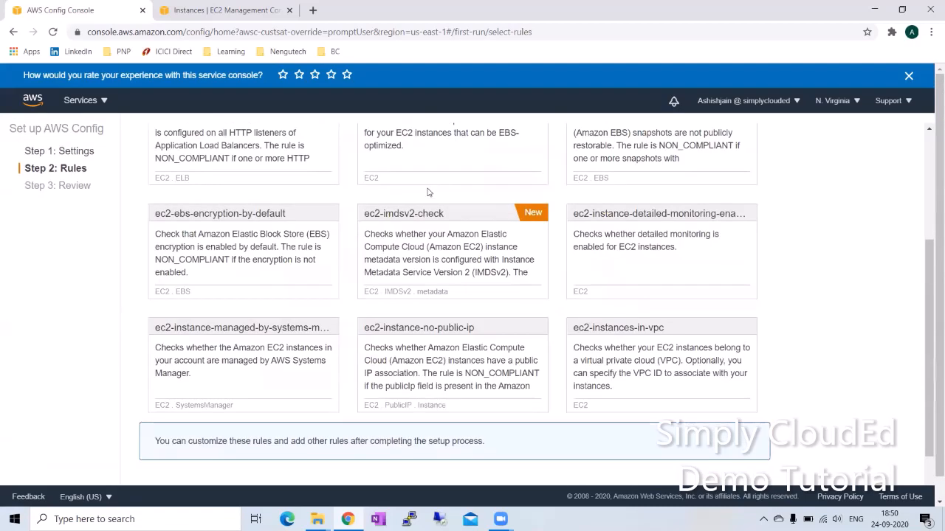
pyautogui.scroll(1, 428, 192)
pyautogui.scroll(-2, 428, 192)
pyautogui.click(385, 358)
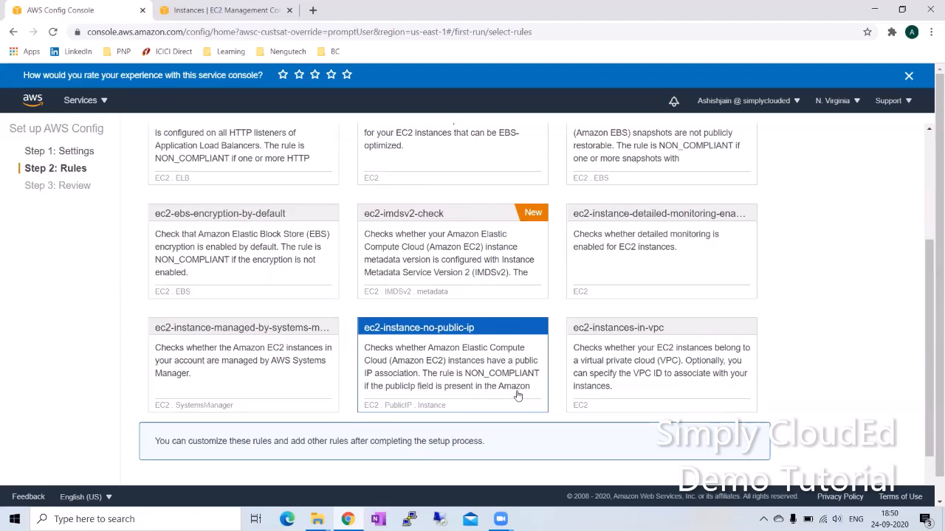
# Also select the ec2-instance-detailed-monitoring-enabled rule and confirm the AWS Config setup
pyautogui.scroll(2, 516, 394)
pyautogui.scroll(-2, 516, 393)
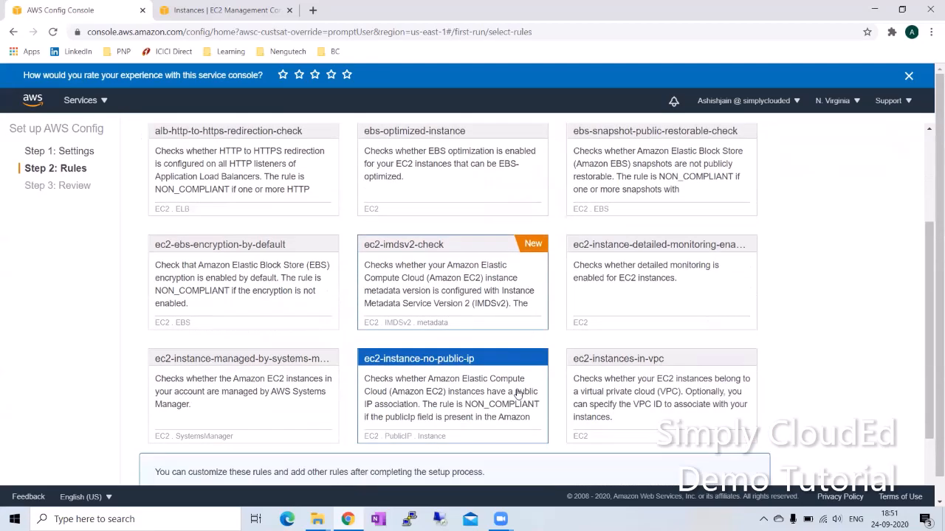
pyautogui.click(639, 251)
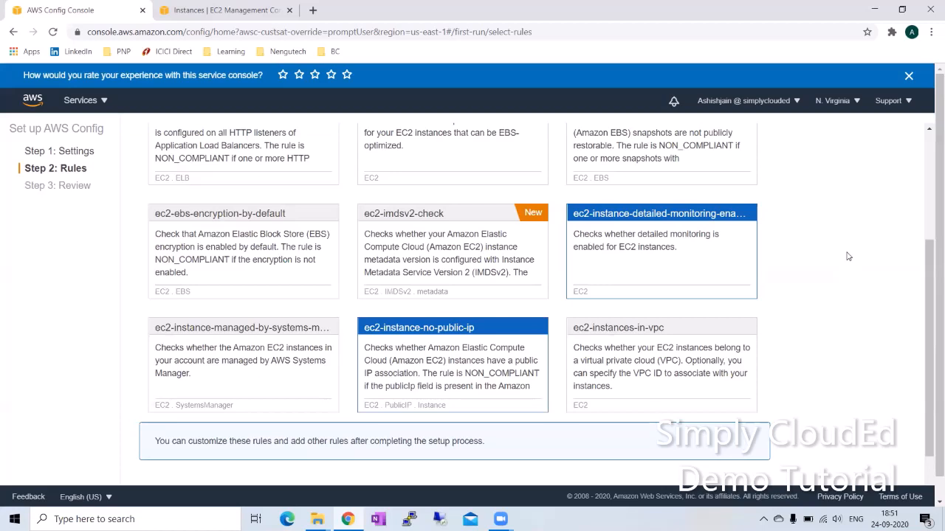
pyautogui.scroll(-2, 847, 256)
pyautogui.click(880, 463)
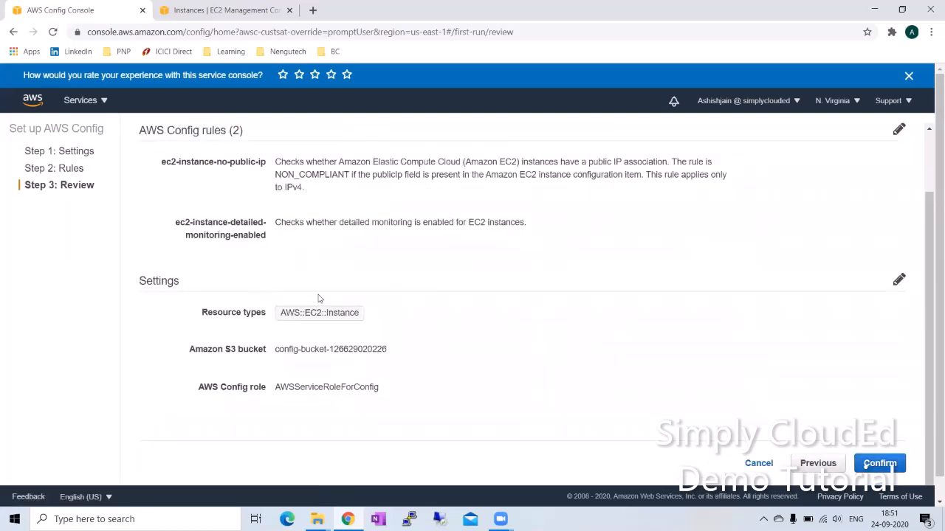
pyautogui.click(880, 463)
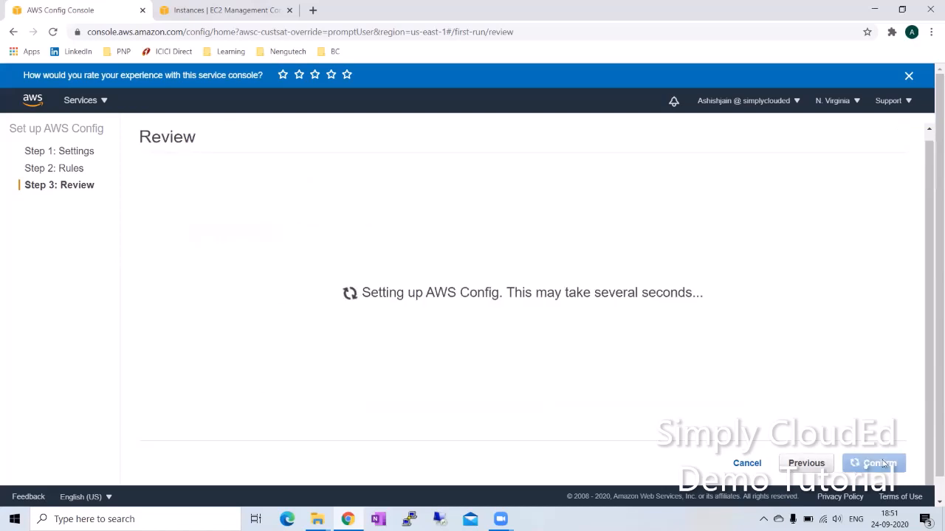
# Switch to the EC2 console and begin launching a t2.micro instance from the 64-bit (x86) Amazon Linux 2 AMI
pyautogui.click(198, 8)
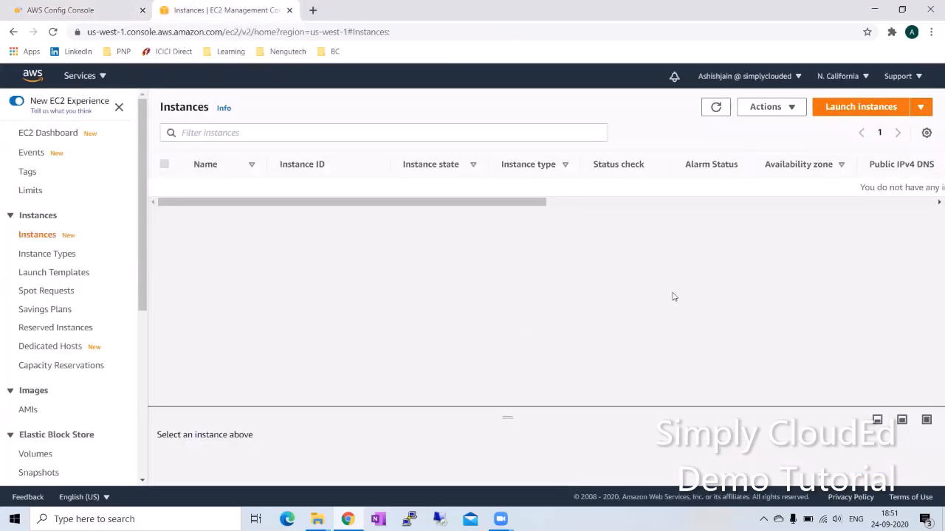
pyautogui.click(861, 108)
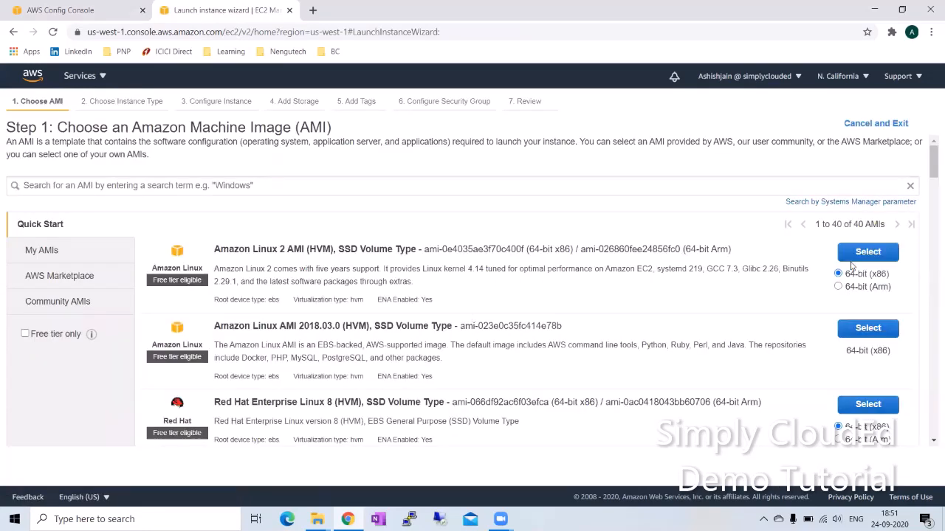
pyautogui.click(859, 254)
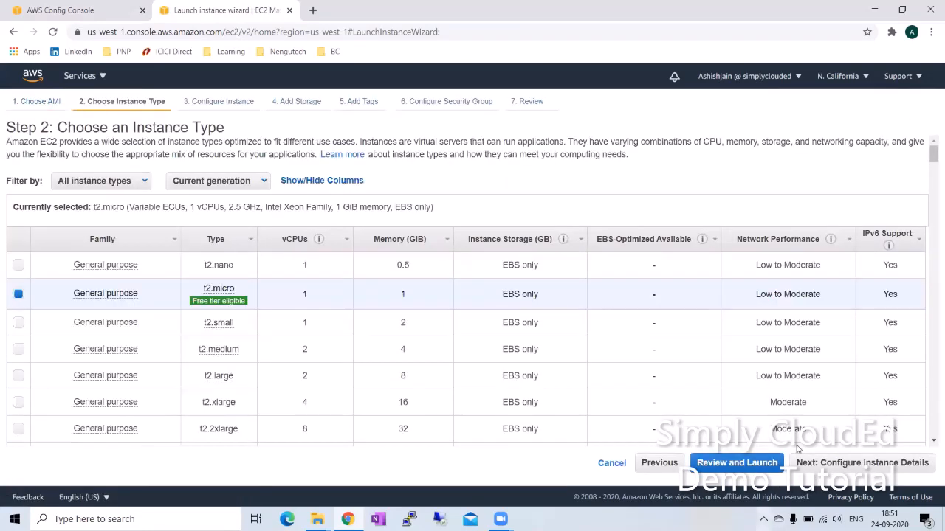
pyautogui.click(826, 462)
# Disable Auto-assign Public IP in the instance details, leaving CloudWatch detailed monitoring off
pyautogui.scroll(-1, 273, 288)
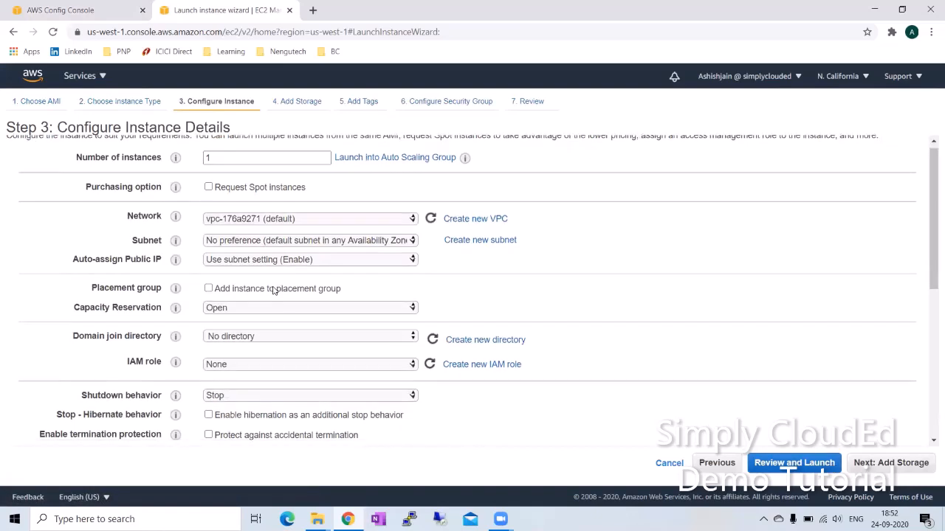
pyautogui.click(239, 209)
pyautogui.click(236, 236)
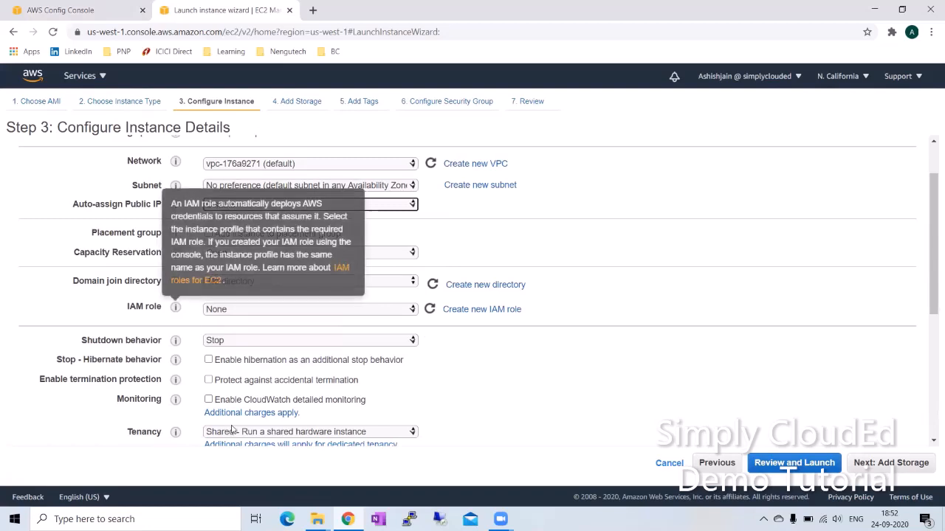
pyautogui.moveTo(346, 401); pyautogui.dragTo(274, 405)
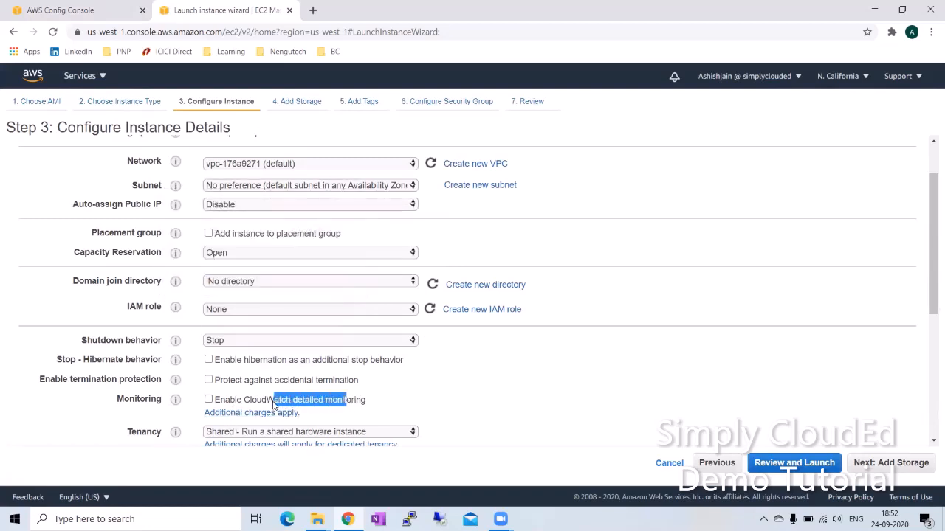
pyautogui.doubleClick(98, 205)
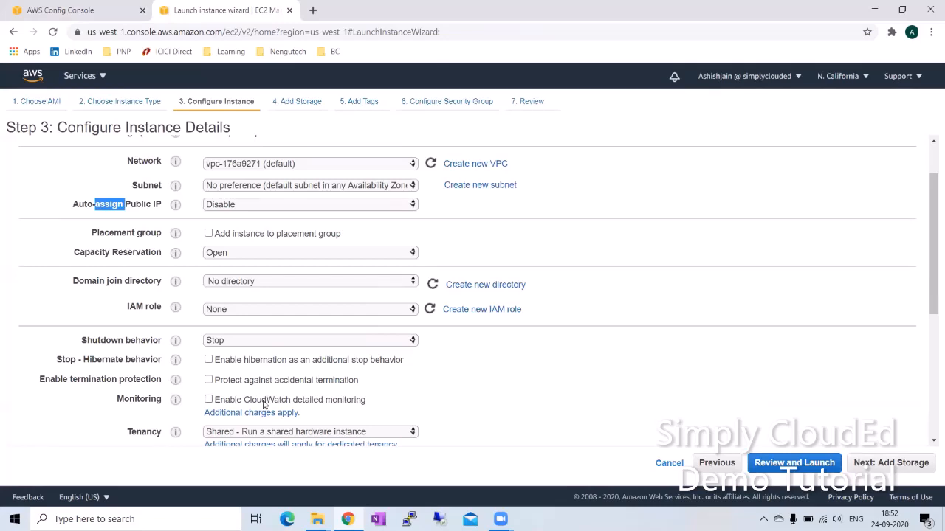
# Keep the default storage, tags and new security group, and proceed through the review to the key pair selection
pyautogui.click(890, 463)
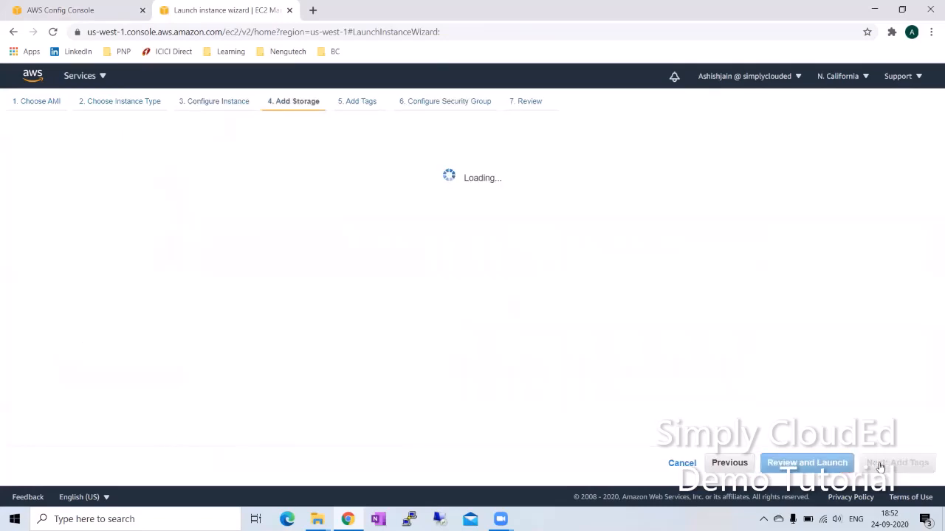
pyautogui.click(886, 464)
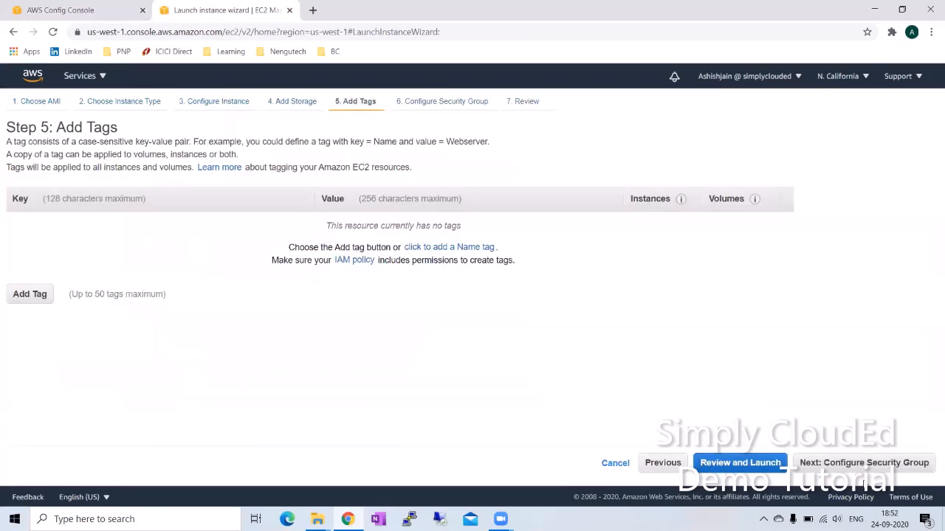
pyautogui.click(872, 463)
pyautogui.click(871, 463)
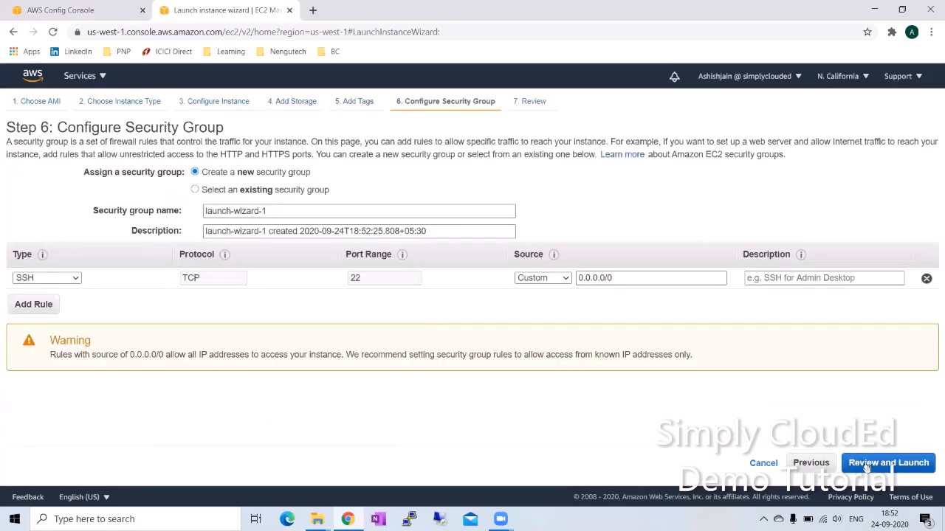
pyautogui.click(913, 463)
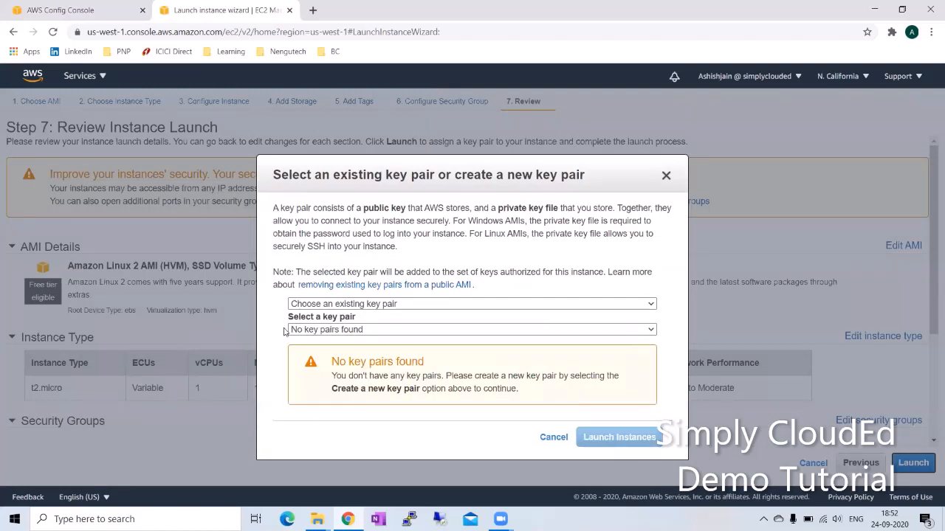
# Choose to create a new key pair for the instance and name it SimplyCloudEd
pyautogui.click(307, 330)
pyautogui.click(307, 341)
pyautogui.click(369, 303)
pyautogui.click(347, 318)
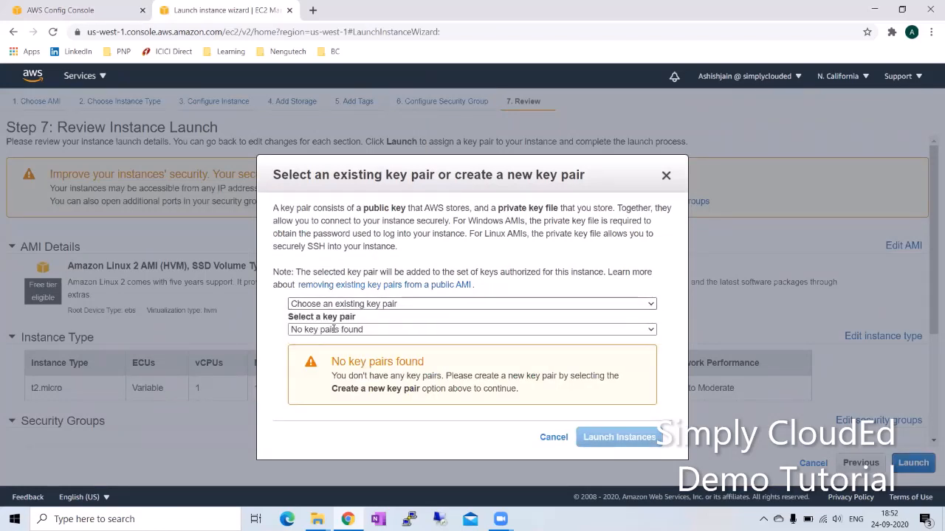
pyautogui.write('S')
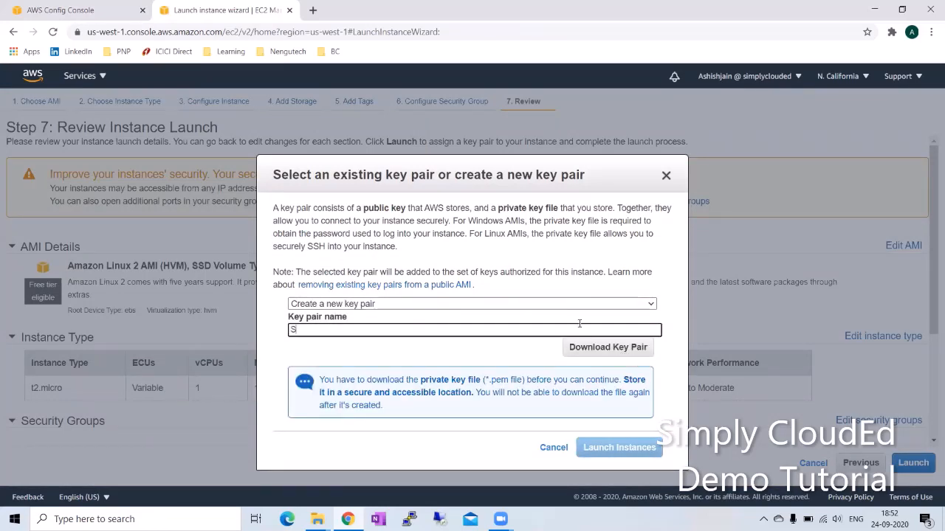
pyautogui.write('implyCloudEd')
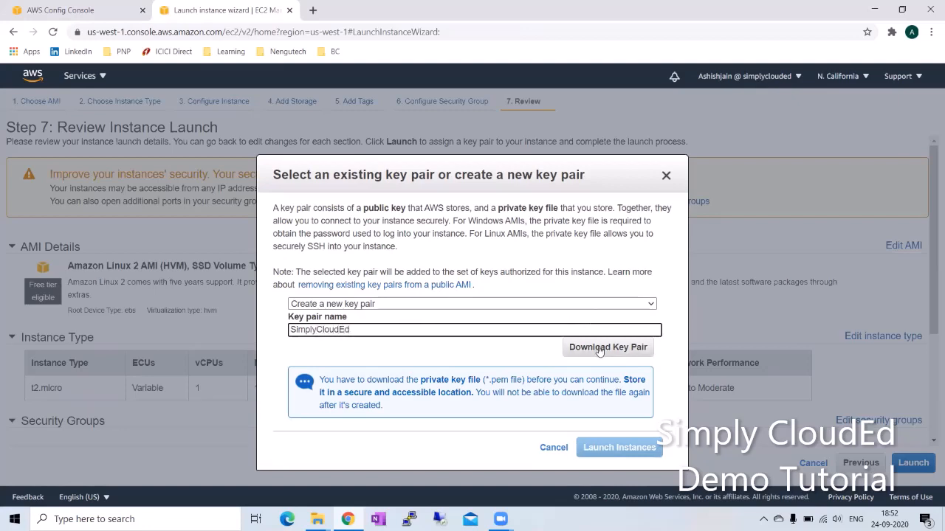
# Download the new key pair file and launch the instance with it
pyautogui.click(602, 348)
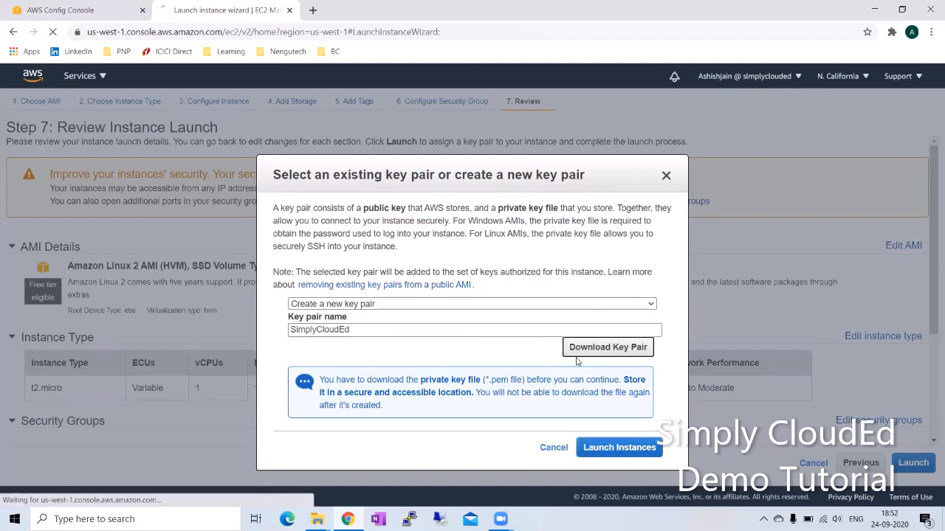
pyautogui.click(625, 448)
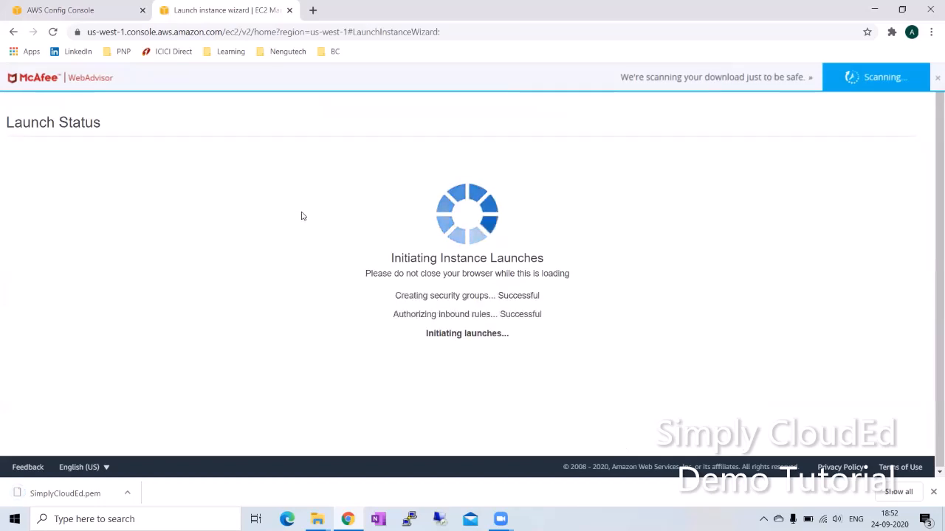
# Switch to the AWS Config console and check the recording status and recorded resource types in its settings
pyautogui.click(94, 12)
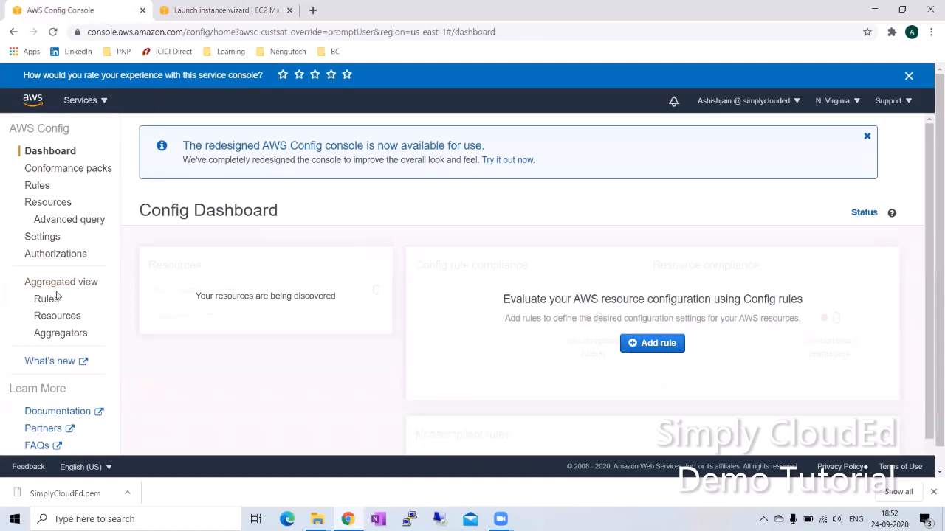
pyautogui.click(37, 238)
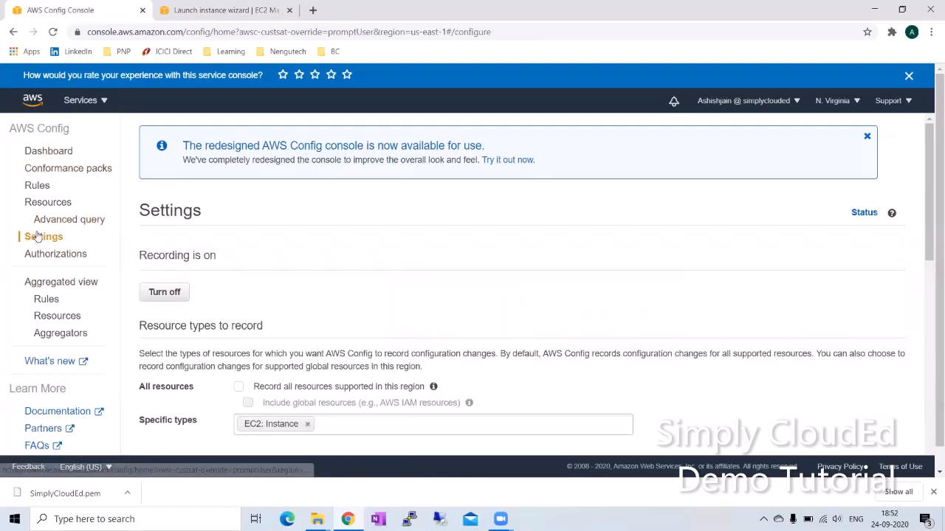
pyautogui.scroll(-1, 264, 247)
pyautogui.moveTo(138, 194); pyautogui.dragTo(228, 197)
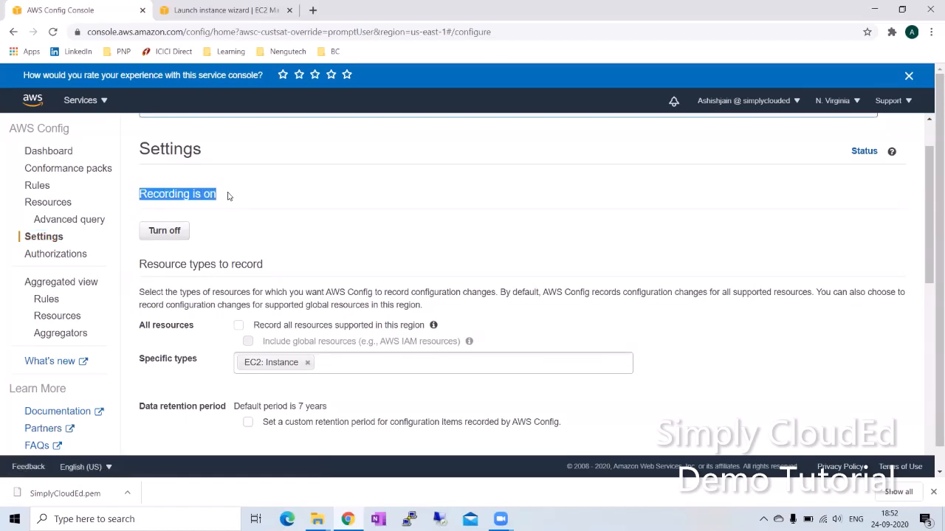
pyautogui.scroll(1, 237, 190)
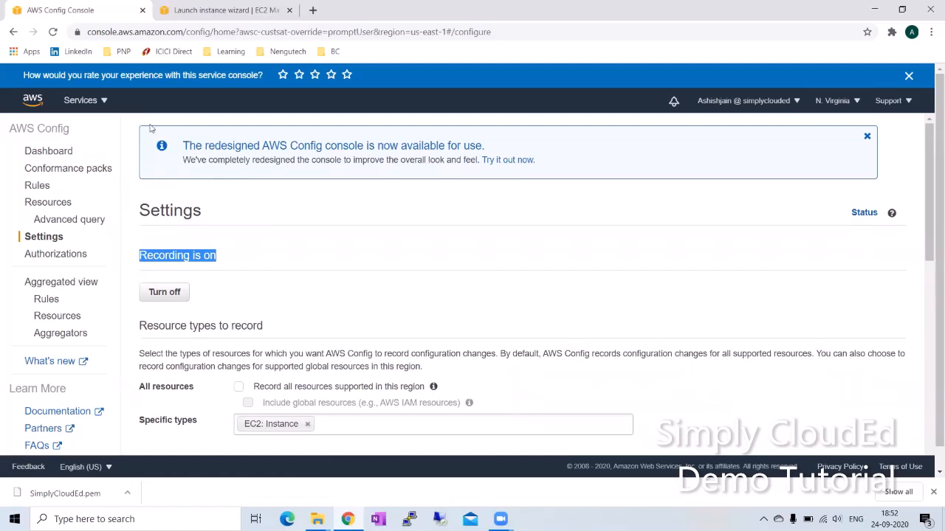
pyautogui.click(312, 262)
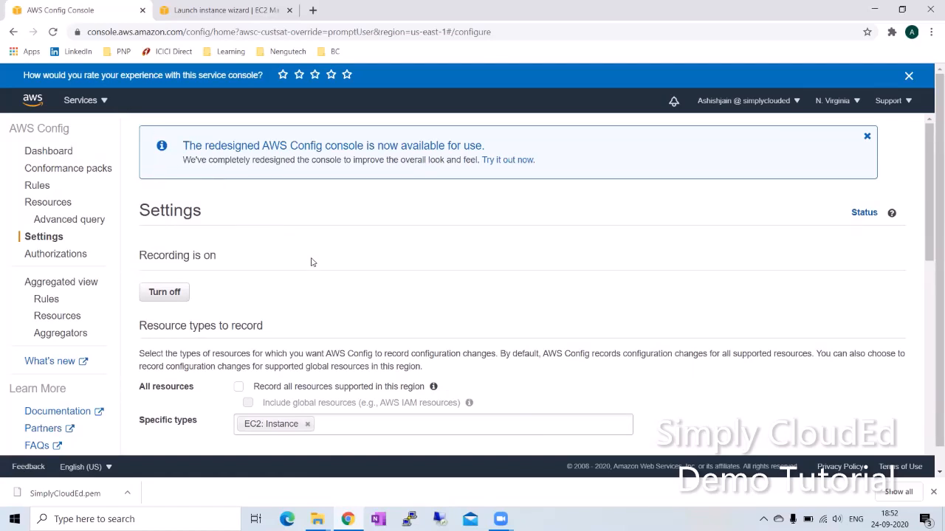
# Find the S3 service and open the bucket that stores the AWS Config data
pyautogui.click(104, 105)
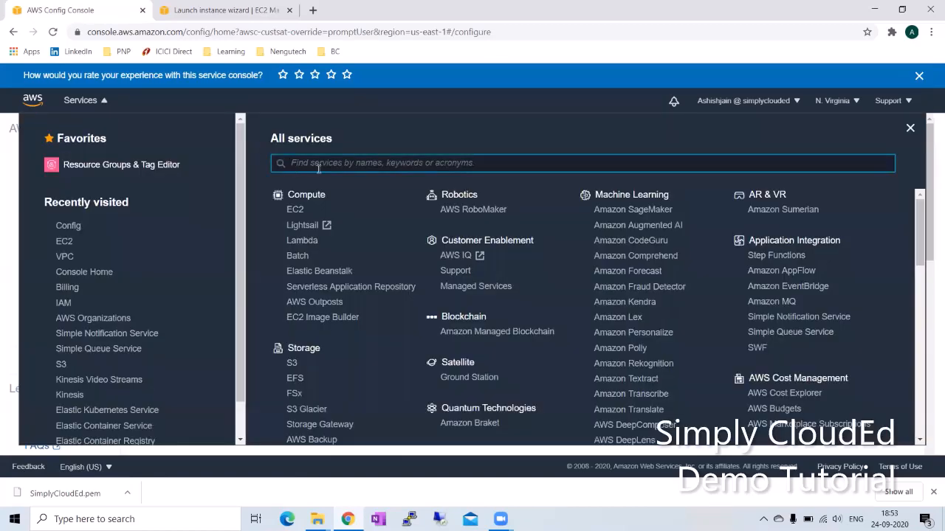
pyautogui.write('s3')
pyautogui.click(297, 188)
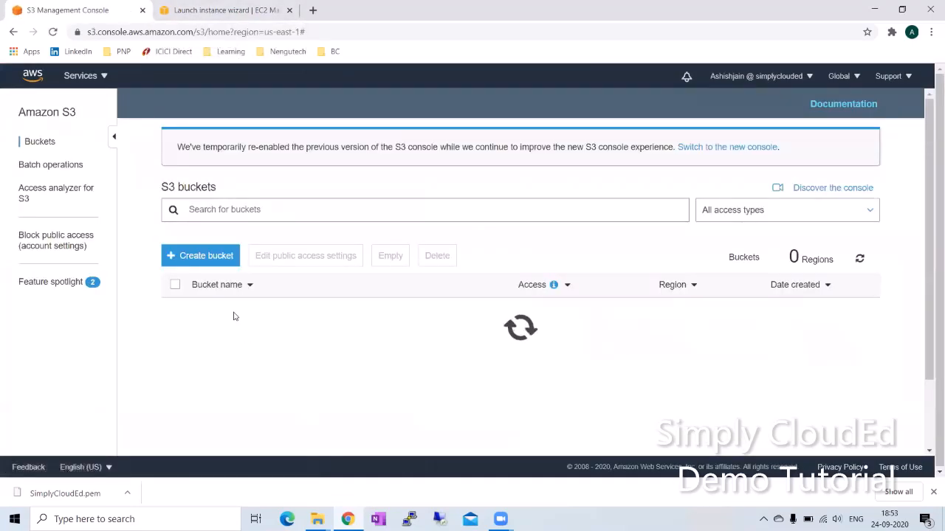
pyautogui.scroll(-2, 238, 319)
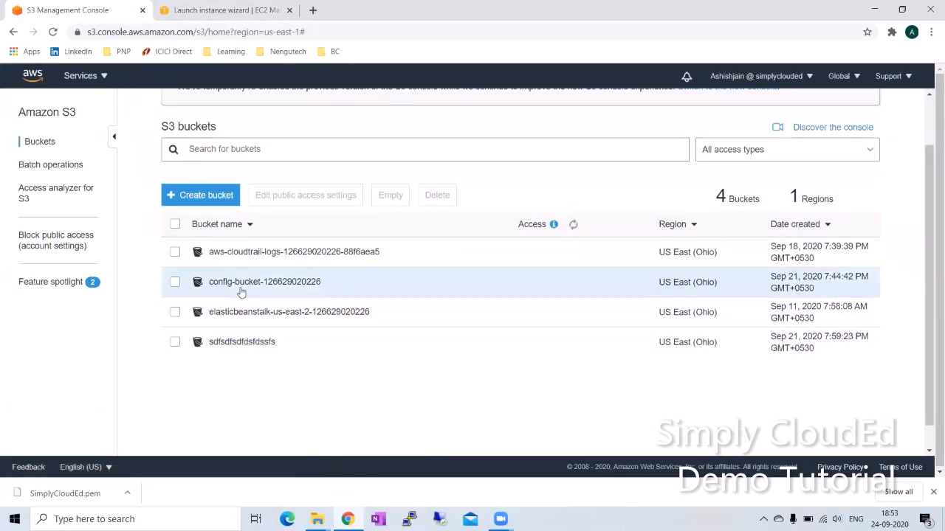
pyautogui.click(242, 288)
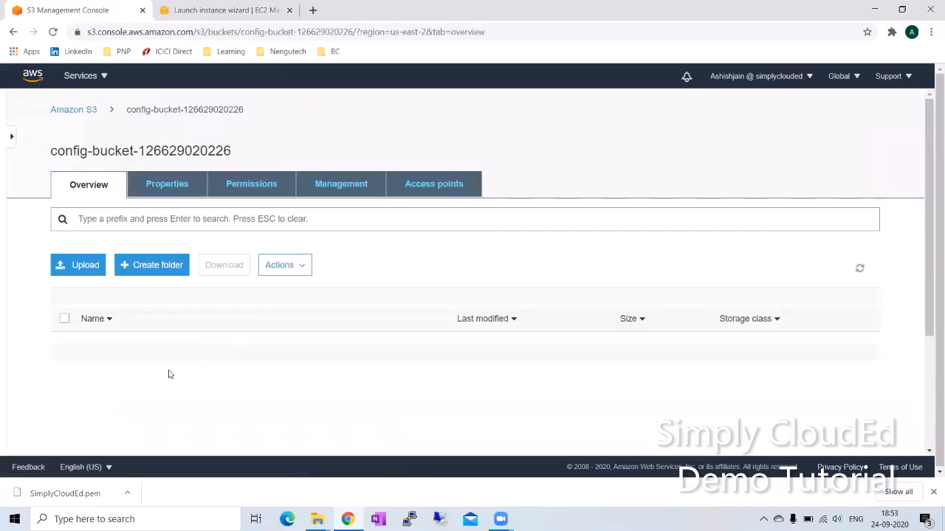
# Browse the bucket's AWSLogs folder through the account subfolder down to the Config folder
pyautogui.scroll(-3, 126, 217)
pyautogui.scroll(3, 133, 297)
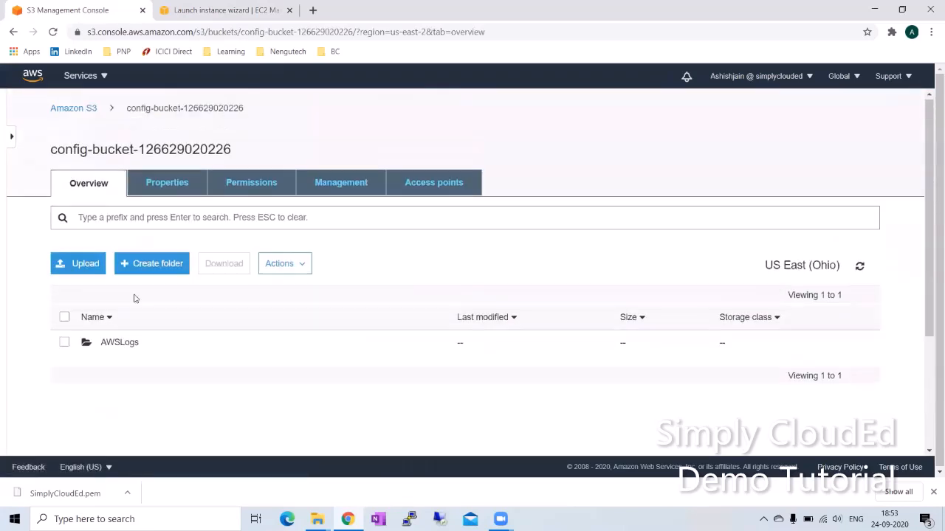
pyautogui.click(115, 348)
pyautogui.click(116, 344)
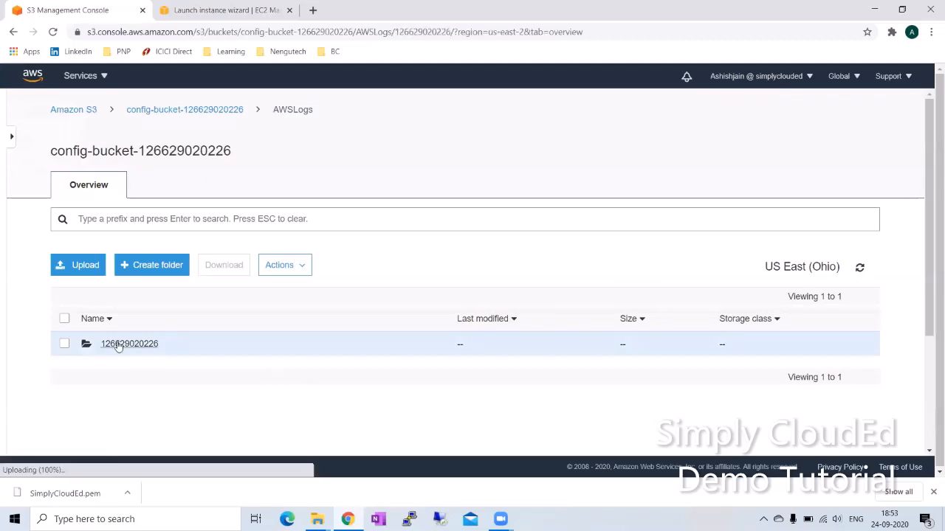
pyautogui.click(112, 345)
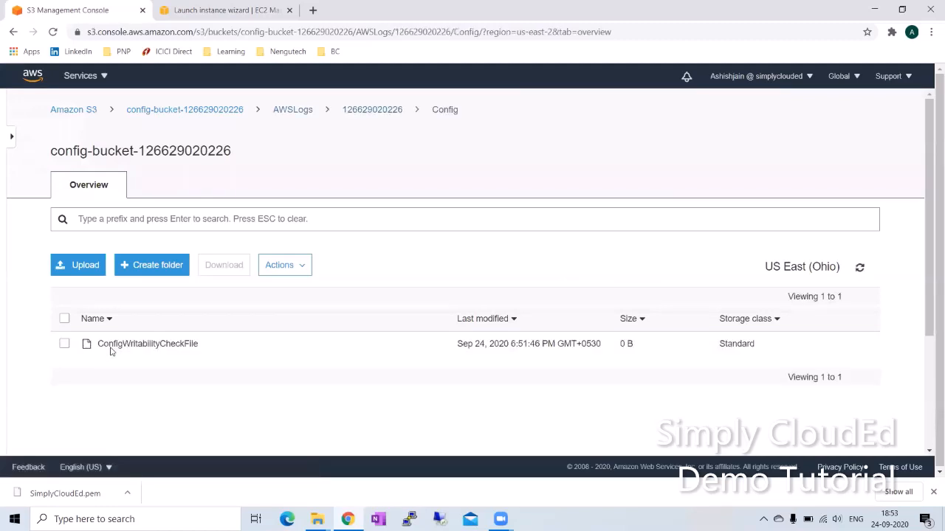
# Switch to the EC2 console, open the launched instance, and examine its status and CloudWatch monitoring
pyautogui.click(220, 10)
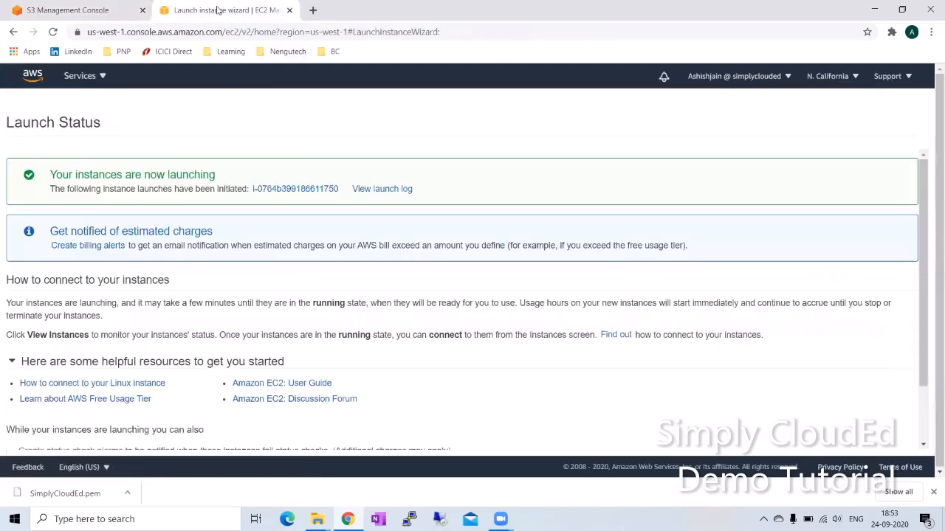
pyautogui.click(300, 191)
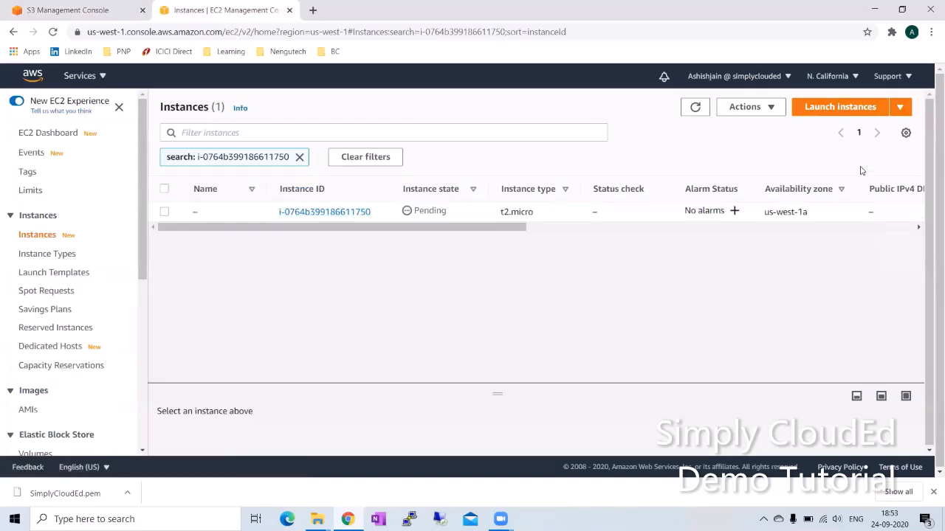
pyautogui.click(695, 108)
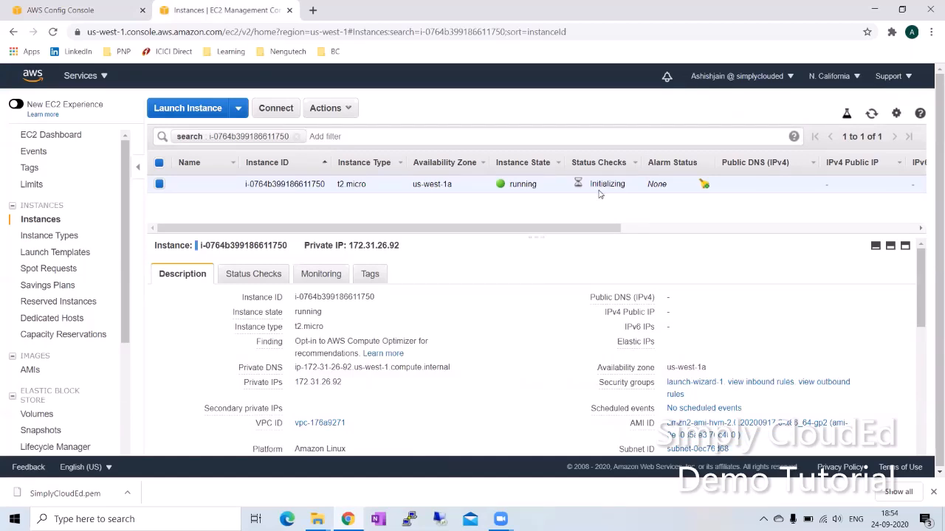
pyautogui.scroll(-1, 674, 322)
pyautogui.scroll(1, 673, 322)
pyautogui.click(315, 287)
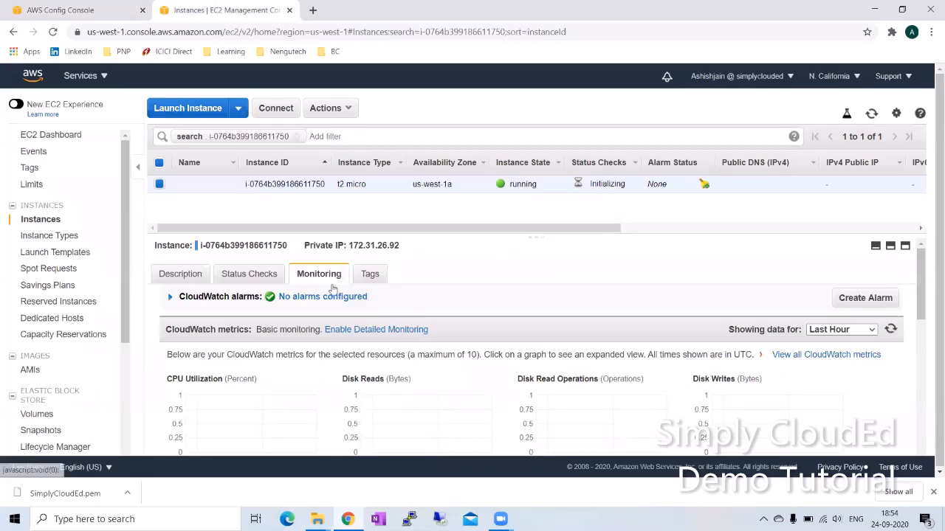
# Switch to AWS Config and examine the compliance of both EC2 rules in the rules list and on the dashboard
pyautogui.click(8, 9)
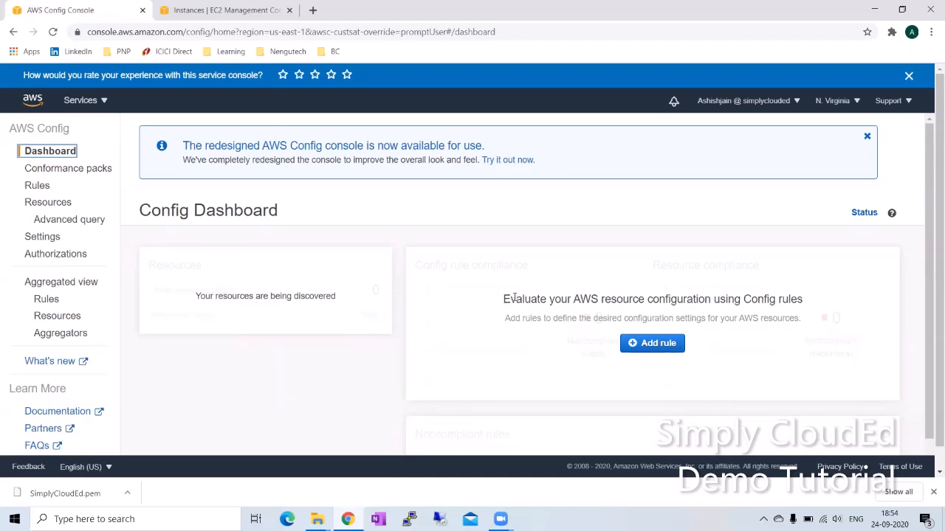
pyautogui.click(35, 188)
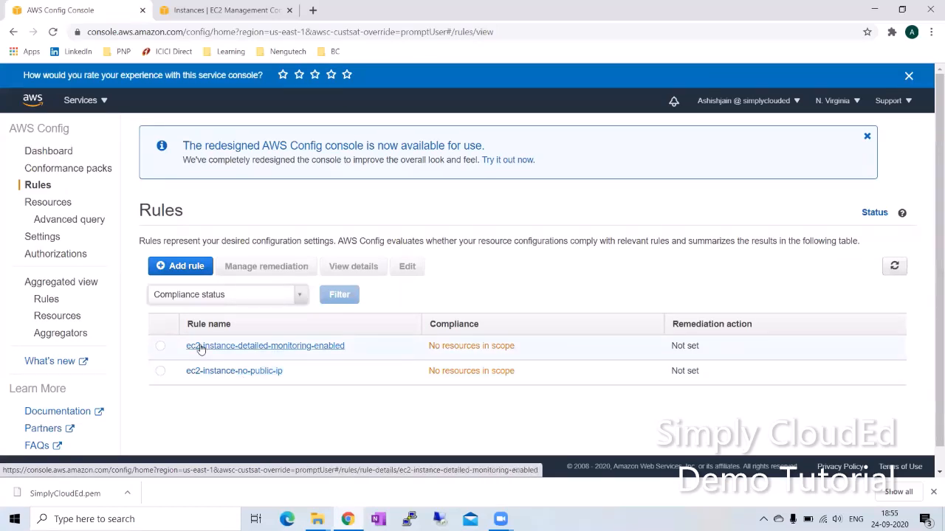
pyautogui.click(45, 152)
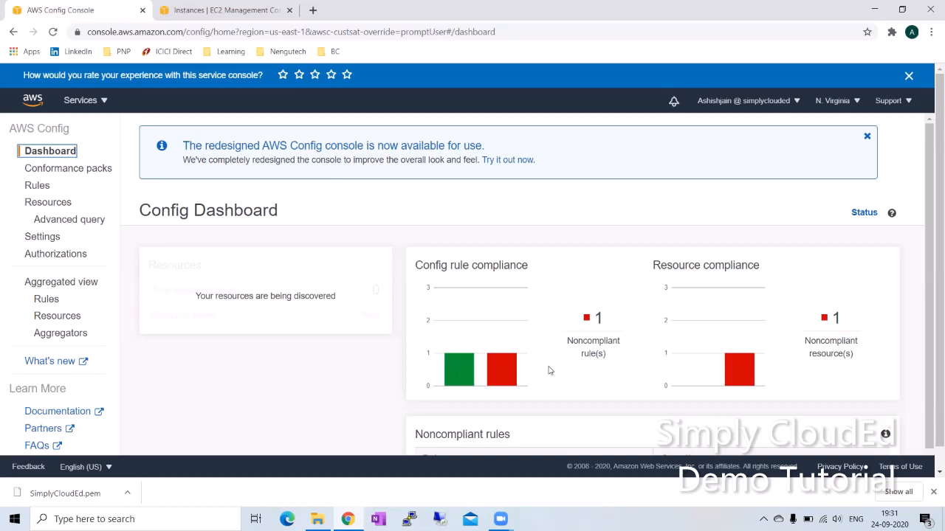
pyautogui.click(37, 185)
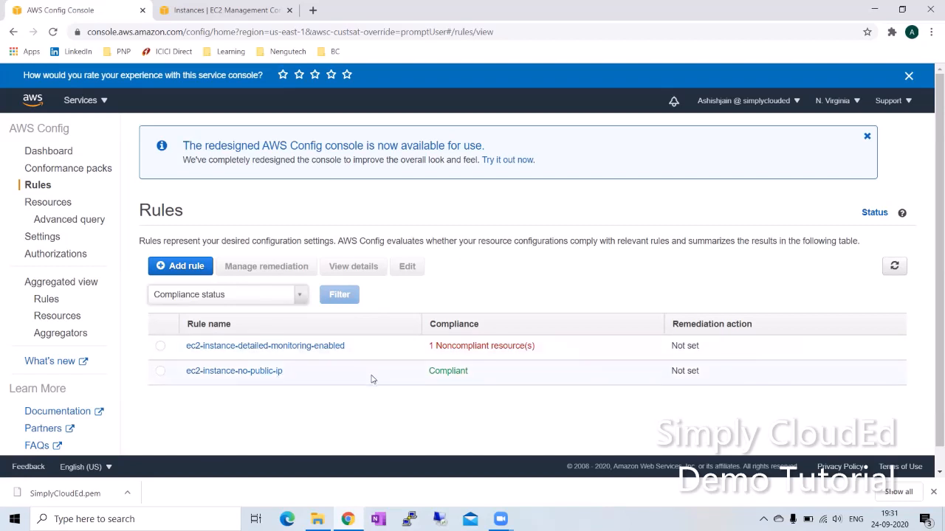
# Switch to the EC2 console and enable CloudWatch detailed monitoring for the running t2.micro instance in us-east-1e
pyautogui.click(218, 9)
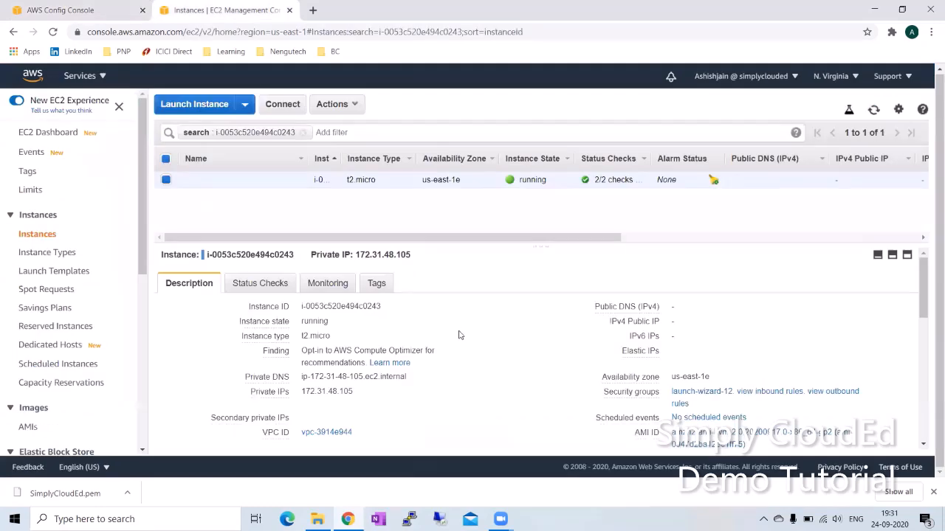
pyautogui.click(321, 284)
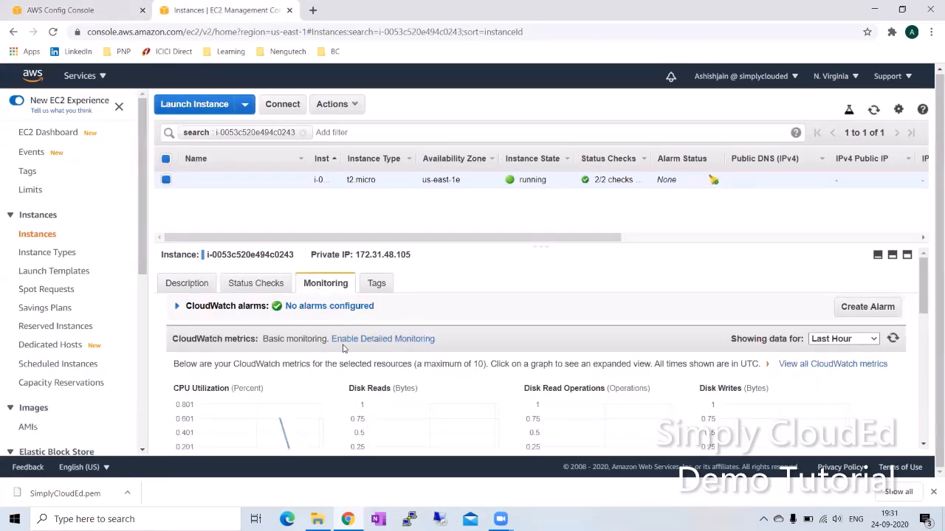
pyautogui.click(103, 9)
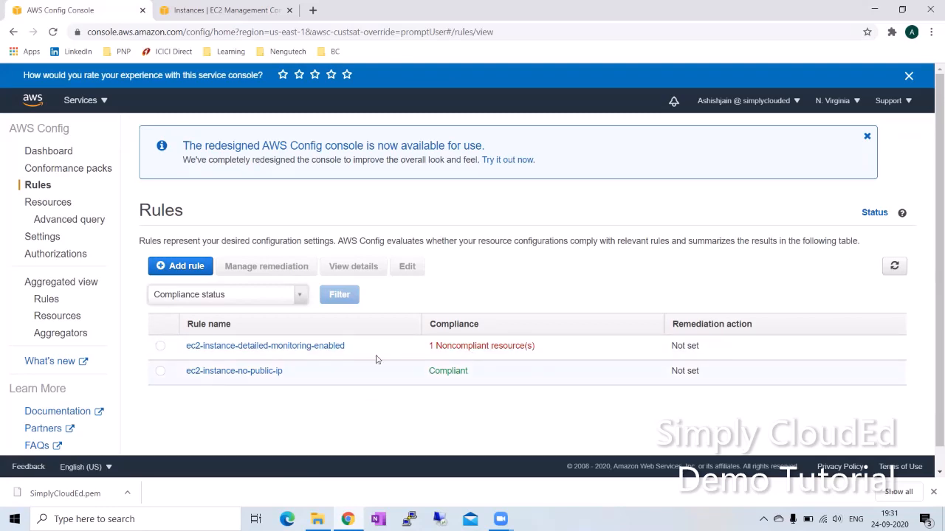
pyautogui.click(242, 9)
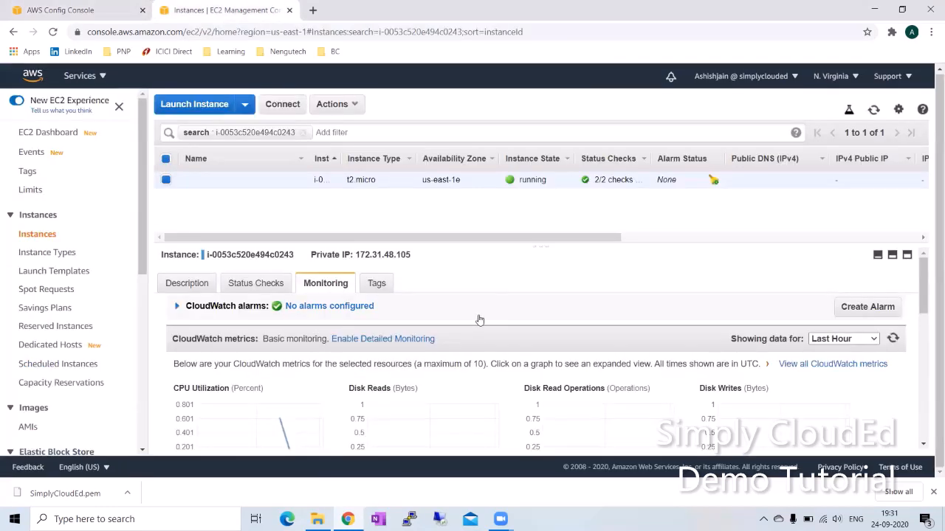
pyautogui.click(375, 341)
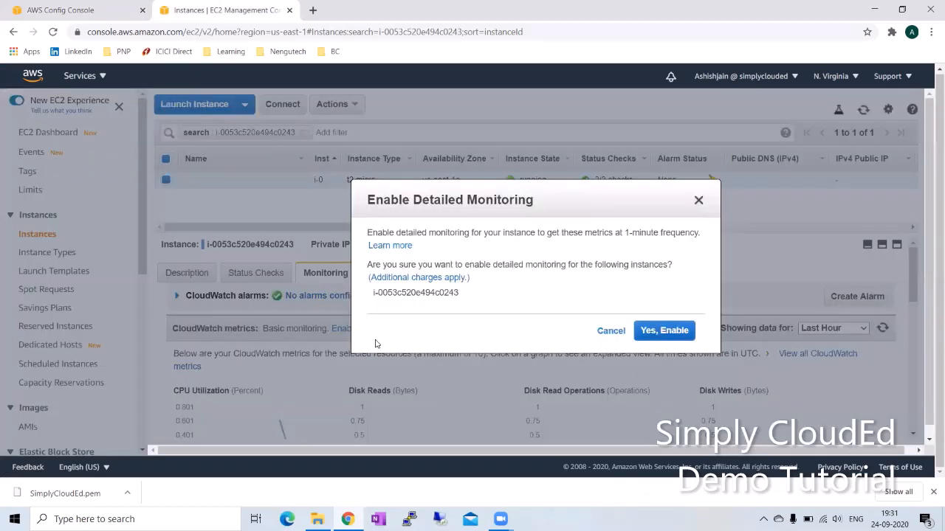
pyautogui.click(659, 331)
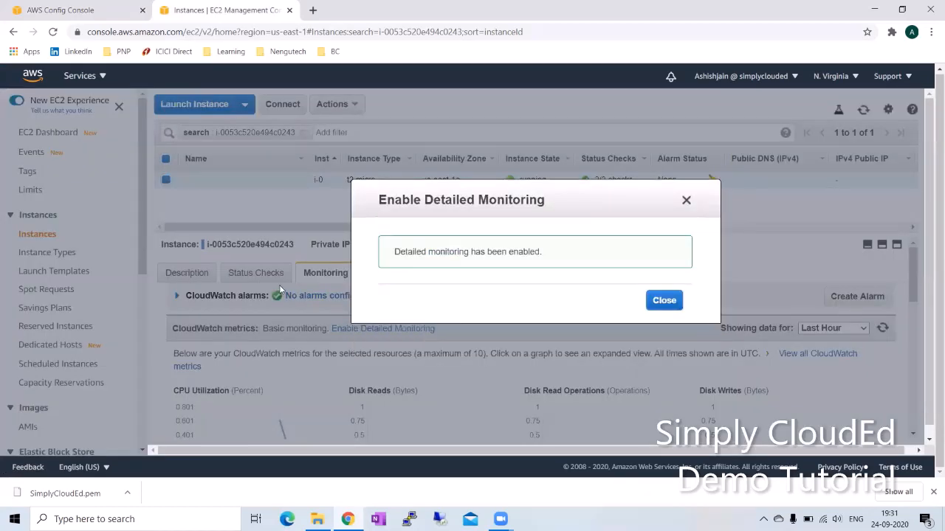
pyautogui.click(664, 302)
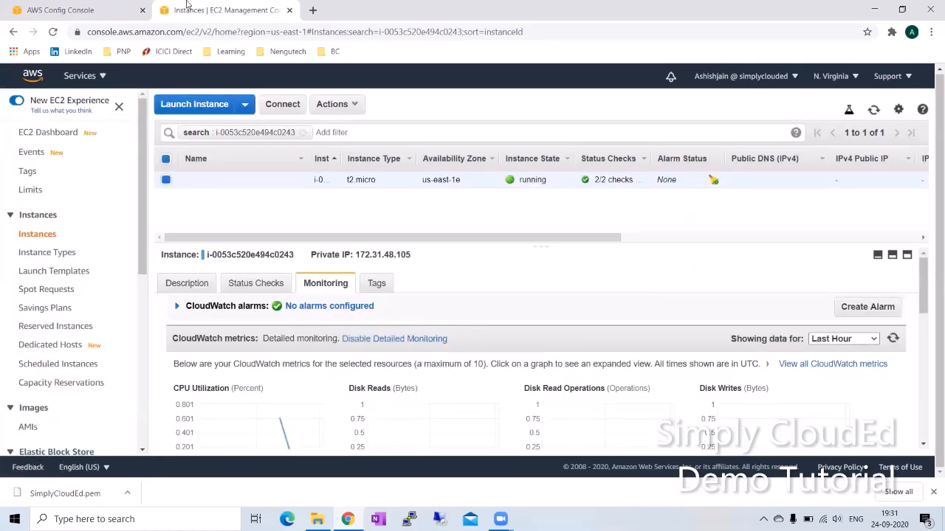
# Return to the AWS Config rules and recheck the compliance of the detailed-monitoring and no-public-IP rules
pyautogui.click(55, 8)
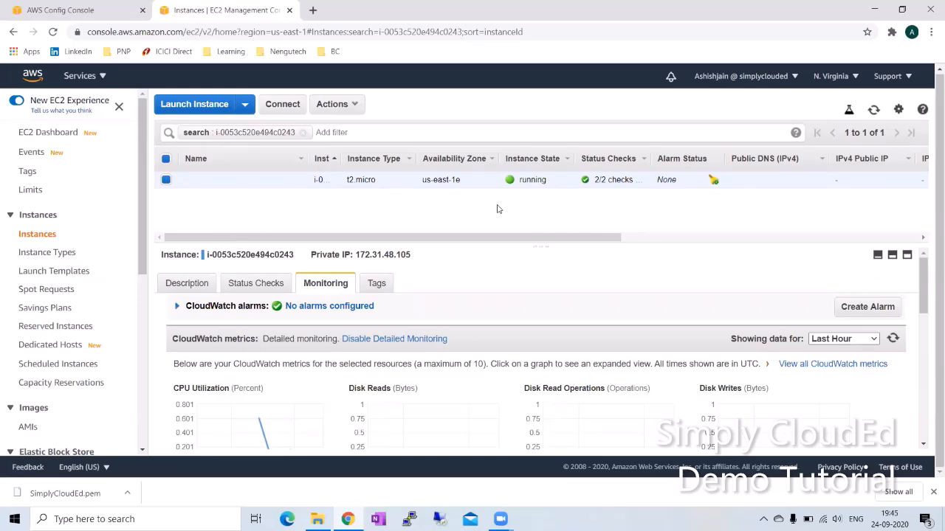
pyautogui.click(70, 10)
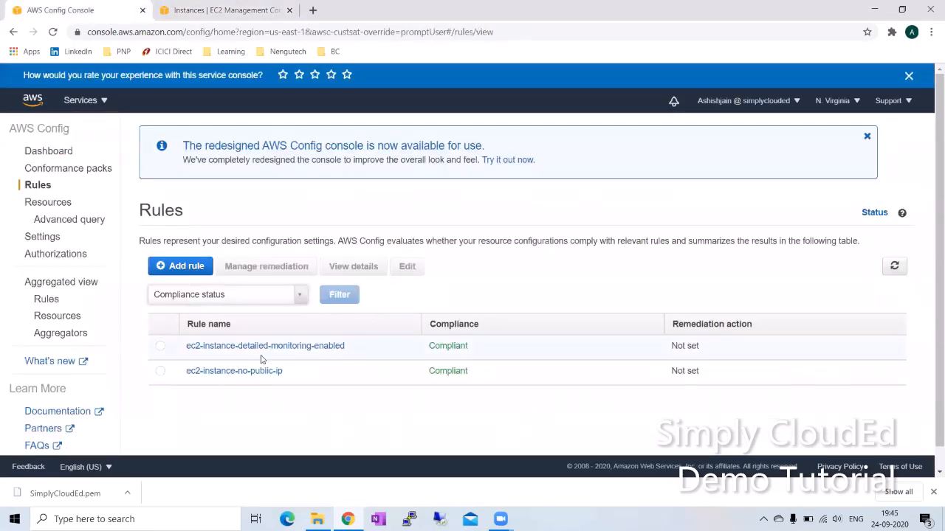
pyautogui.click(251, 10)
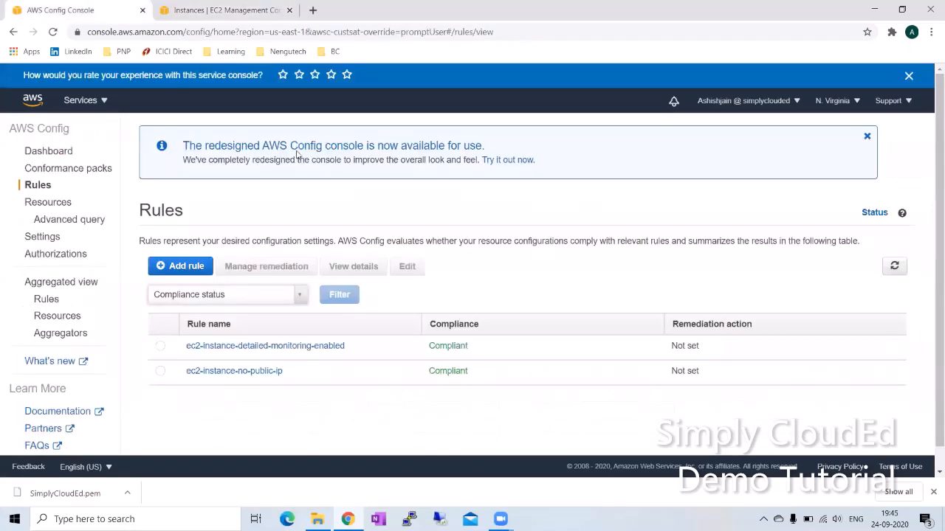
pyautogui.click(70, 10)
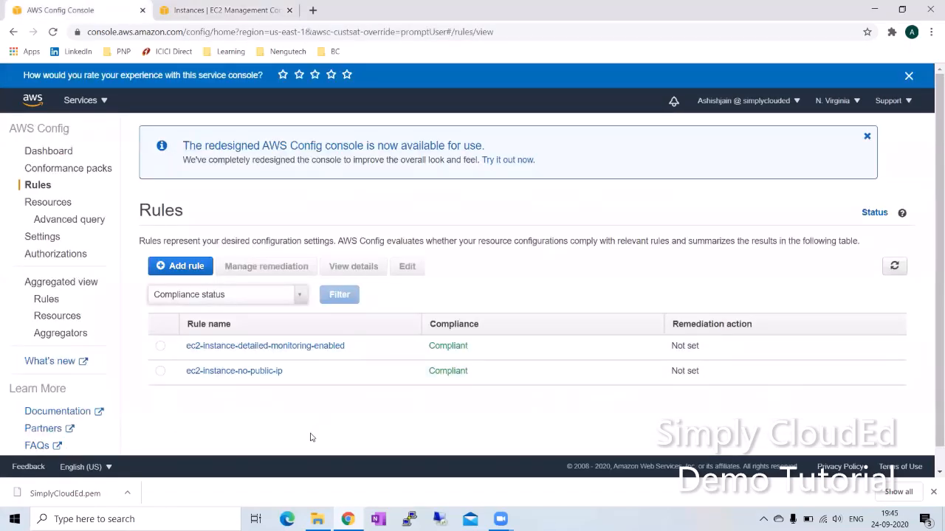